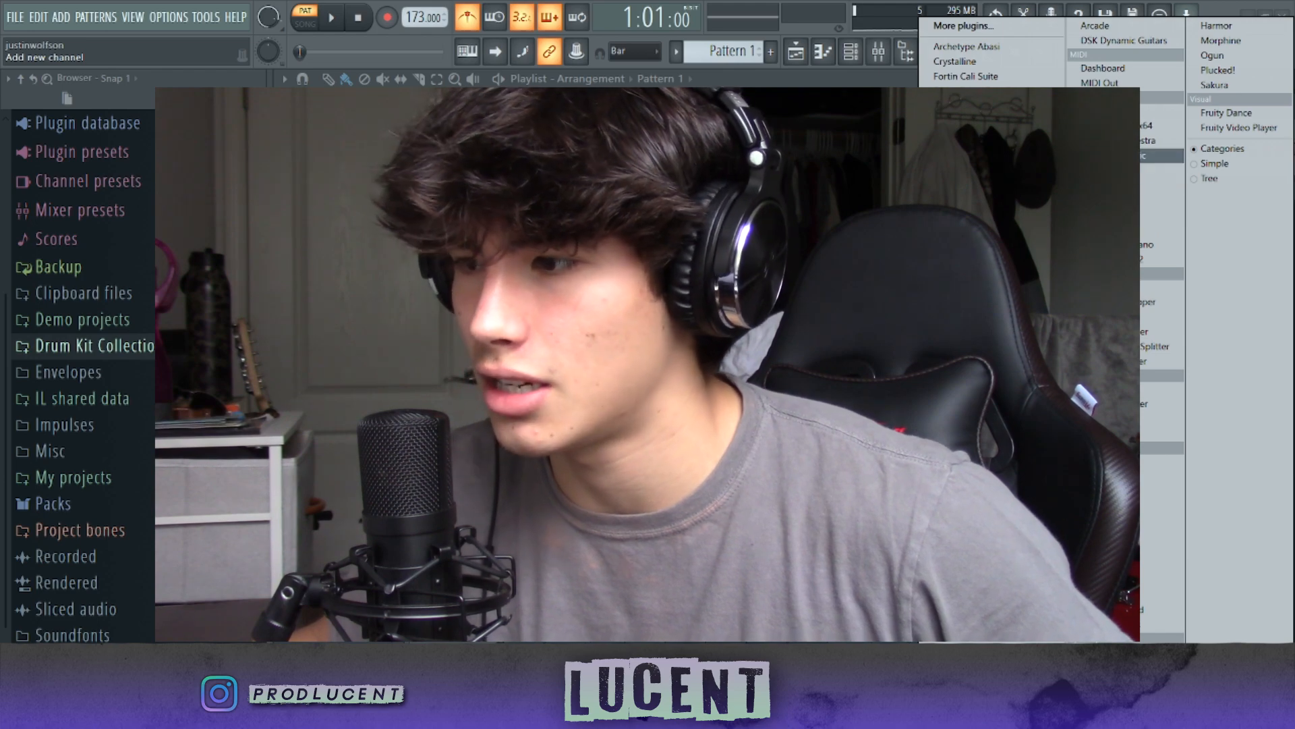
Step: Set up a Pianoteq 7 channel and place its opening melody in the piano roll: F5, E5, C5 and A4 across bars 1 and 2
left_click(361, 29)
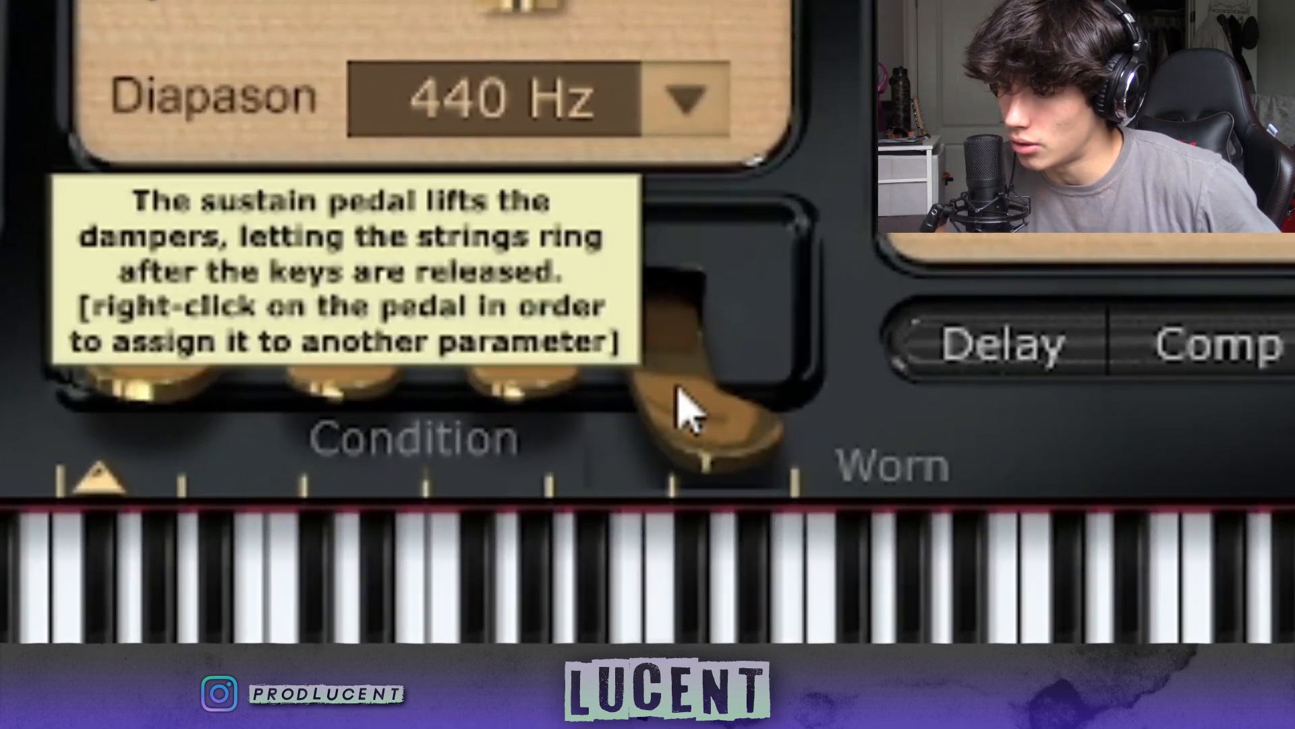
left_click(693, 387)
left_click(696, 383)
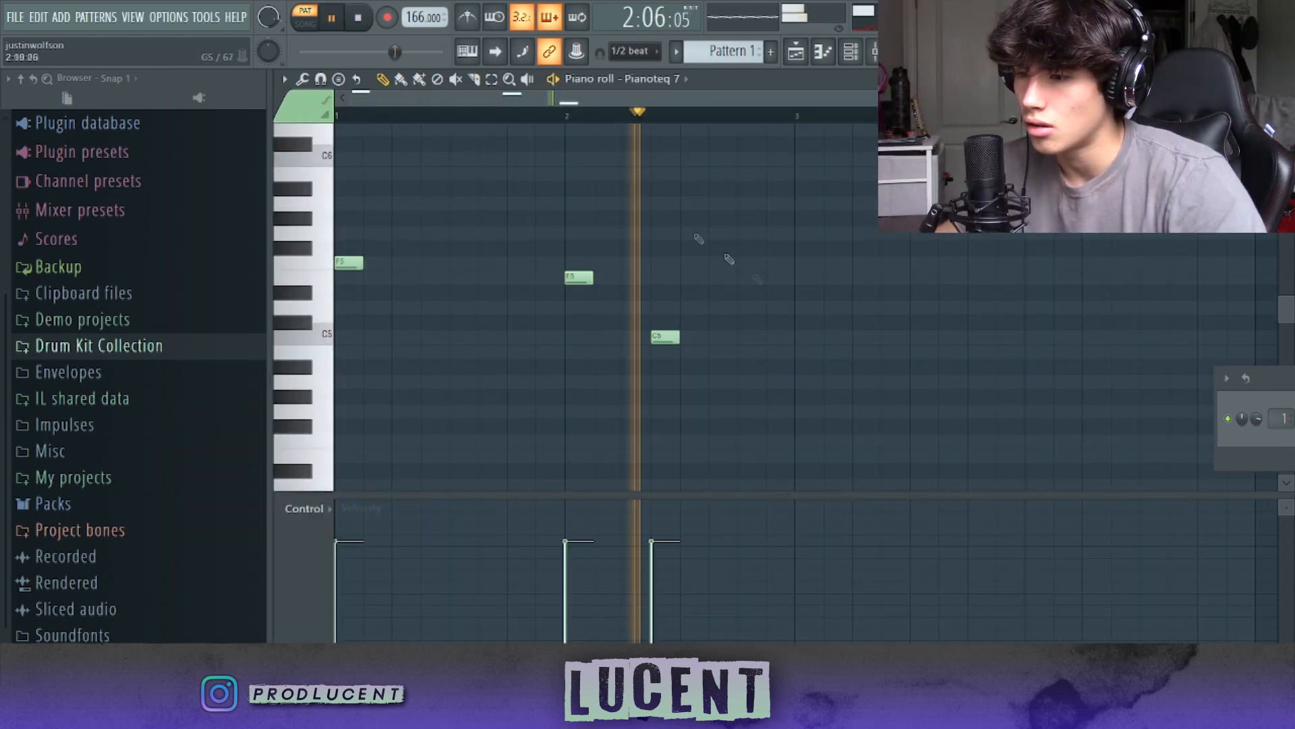
left_click(745, 382)
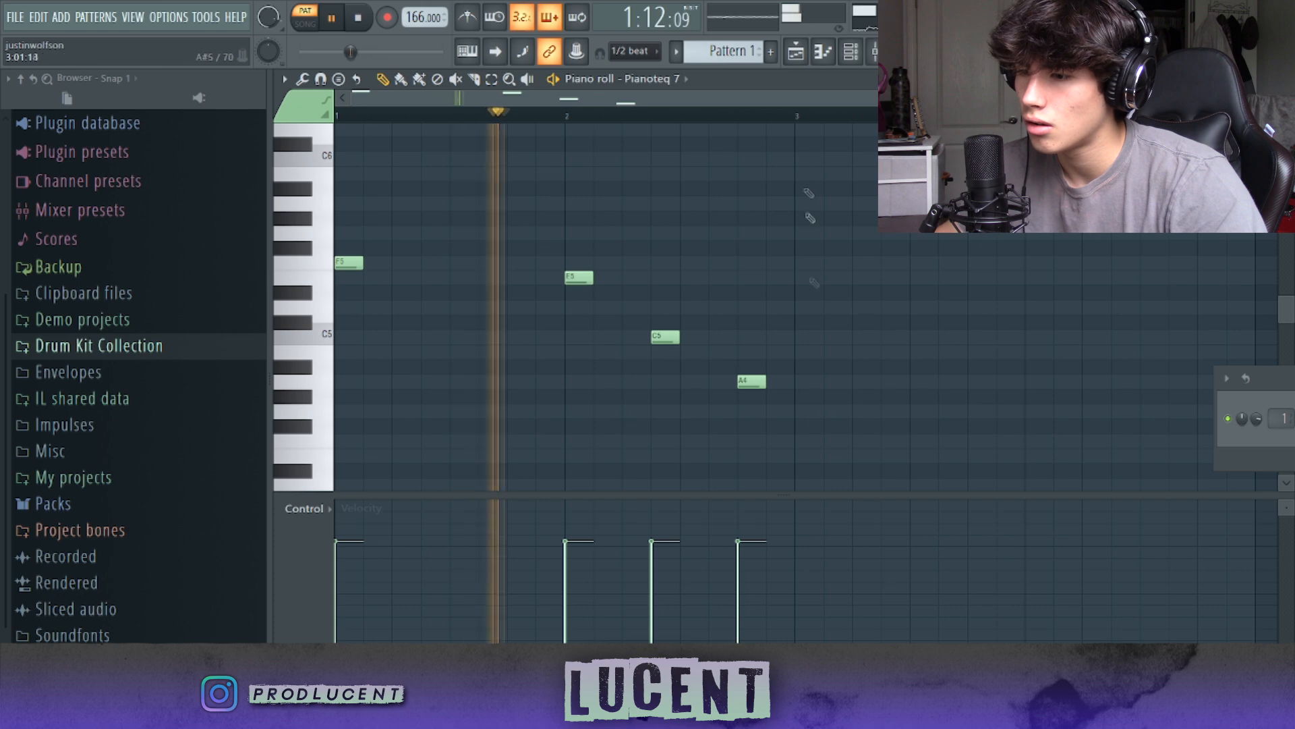
Step: Extend the melody to bar 8 with G4, A4, C5, a descending A4, G4, F4, and closing C5 and A4, and play it
key("ctrl+a")
key("ctrl+b")
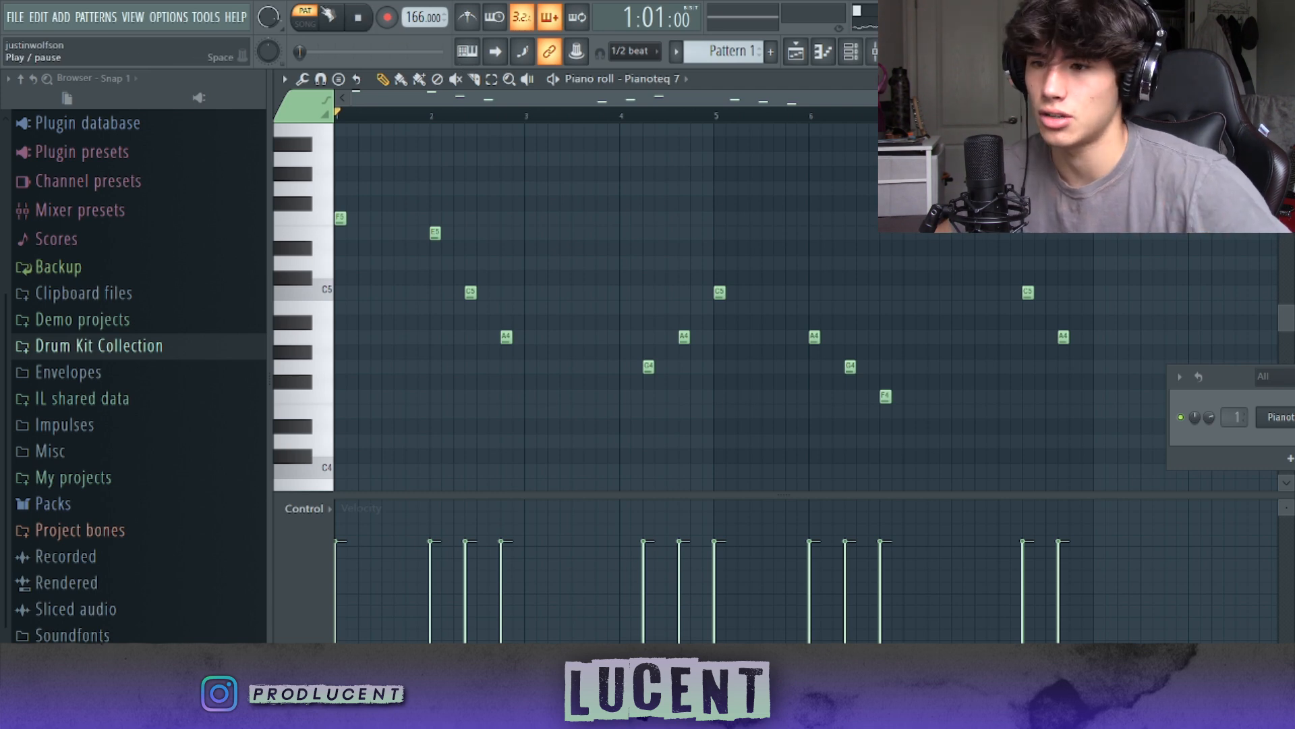
left_click(327, 15)
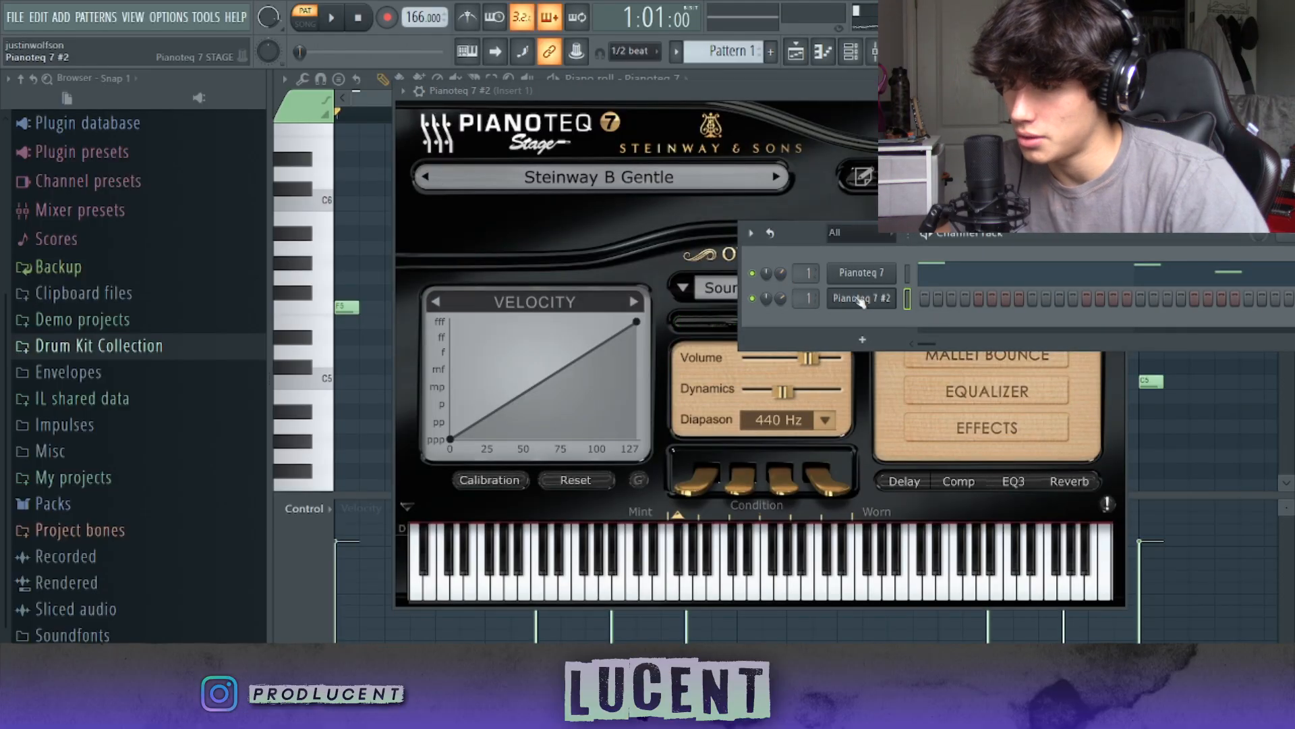
Step: Clone the Pianoteq 7 channel and set the clone's sustain pedal to 0.65
left_click(858, 299)
left_click(857, 298)
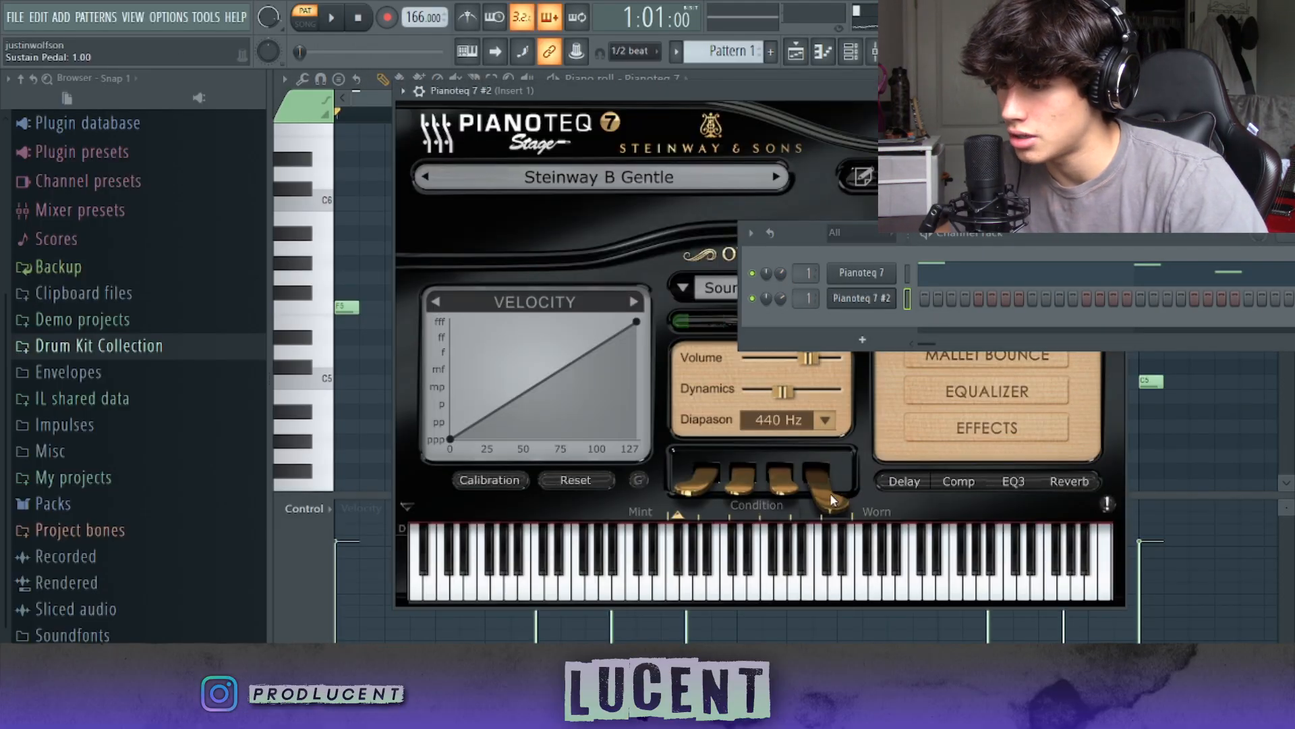
right_click(830, 500)
type("0.65")
Step: Write two-note harmonies in the cloned channel's piano roll: G#5 with C6 in bar 1 and D#5 with A#5 at bar 2
key("F7")
left_click_drag(813, 251, 1141, 313)
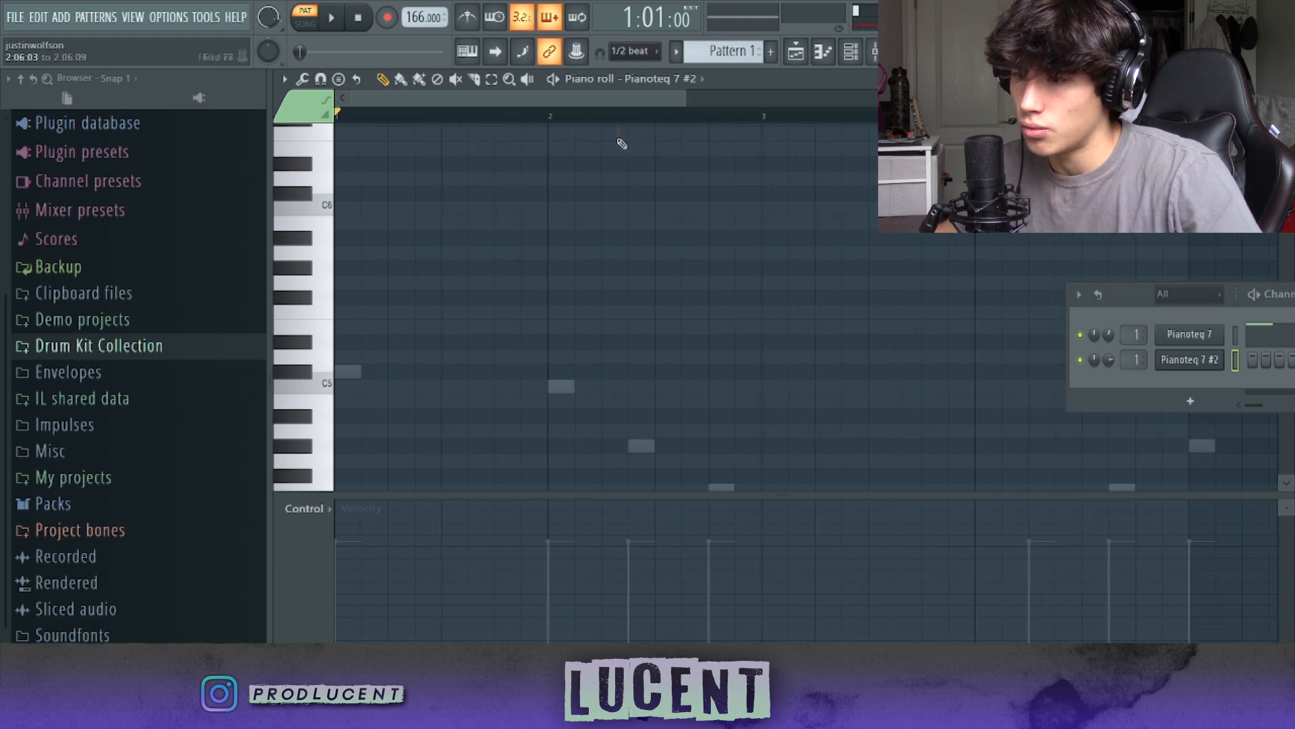
left_click_drag(687, 90, 656, 89)
scroll(365, 271, "down", 1)
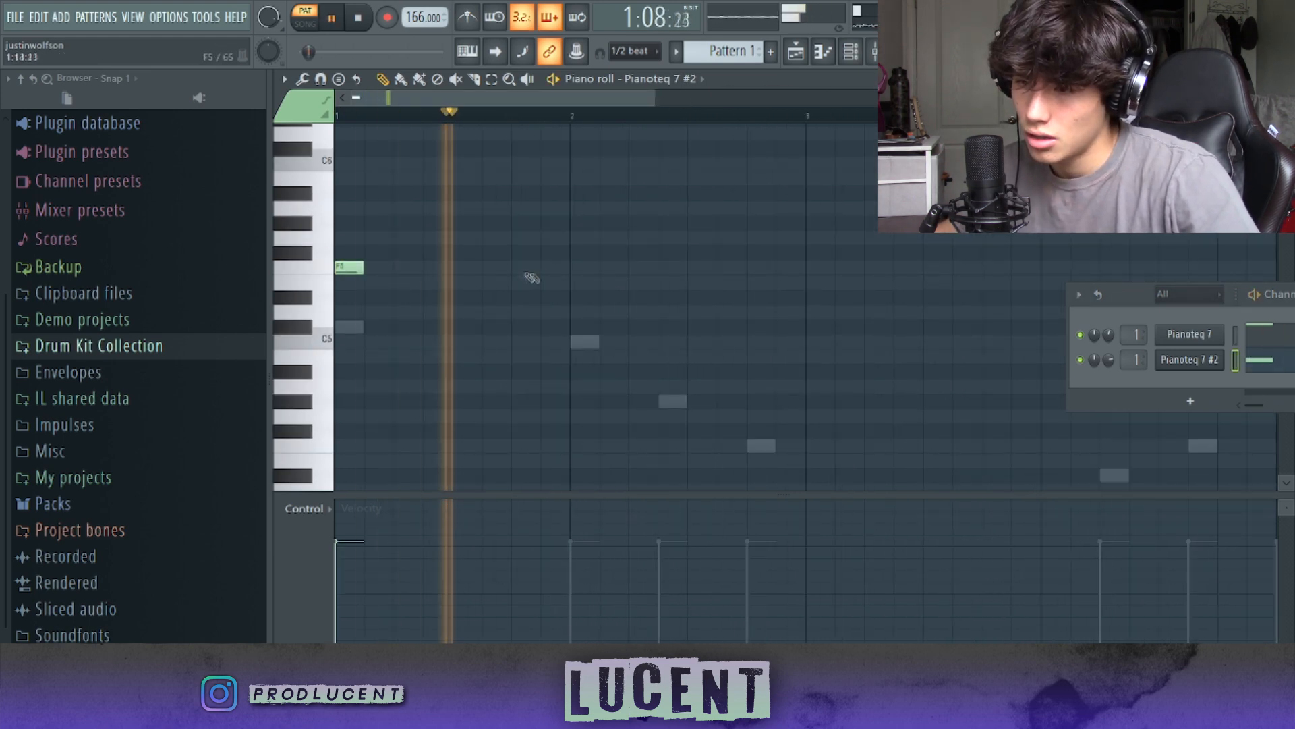
left_click(595, 352)
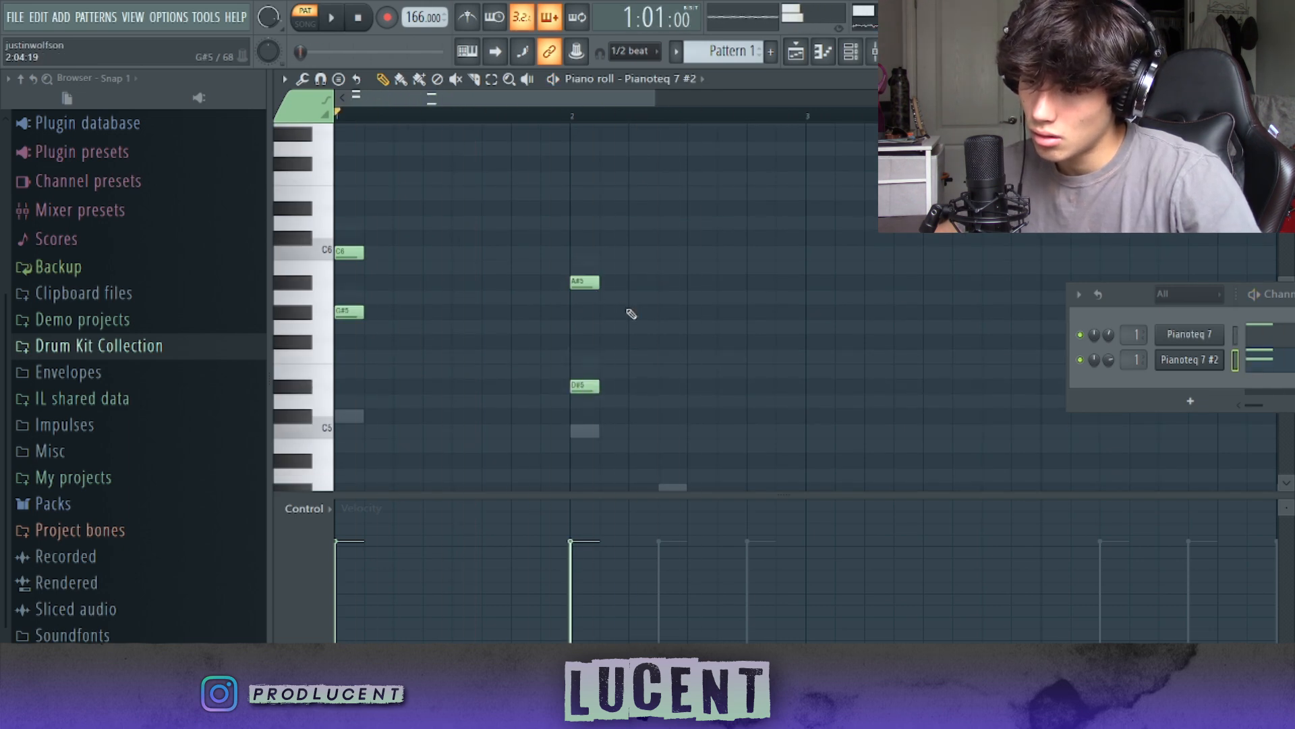
Step: Add C5, G5, D#6 and G#4, D#5 chords in bar 2, and continue with G4, C5 and G#4, D#5 in bar 4
key("space")
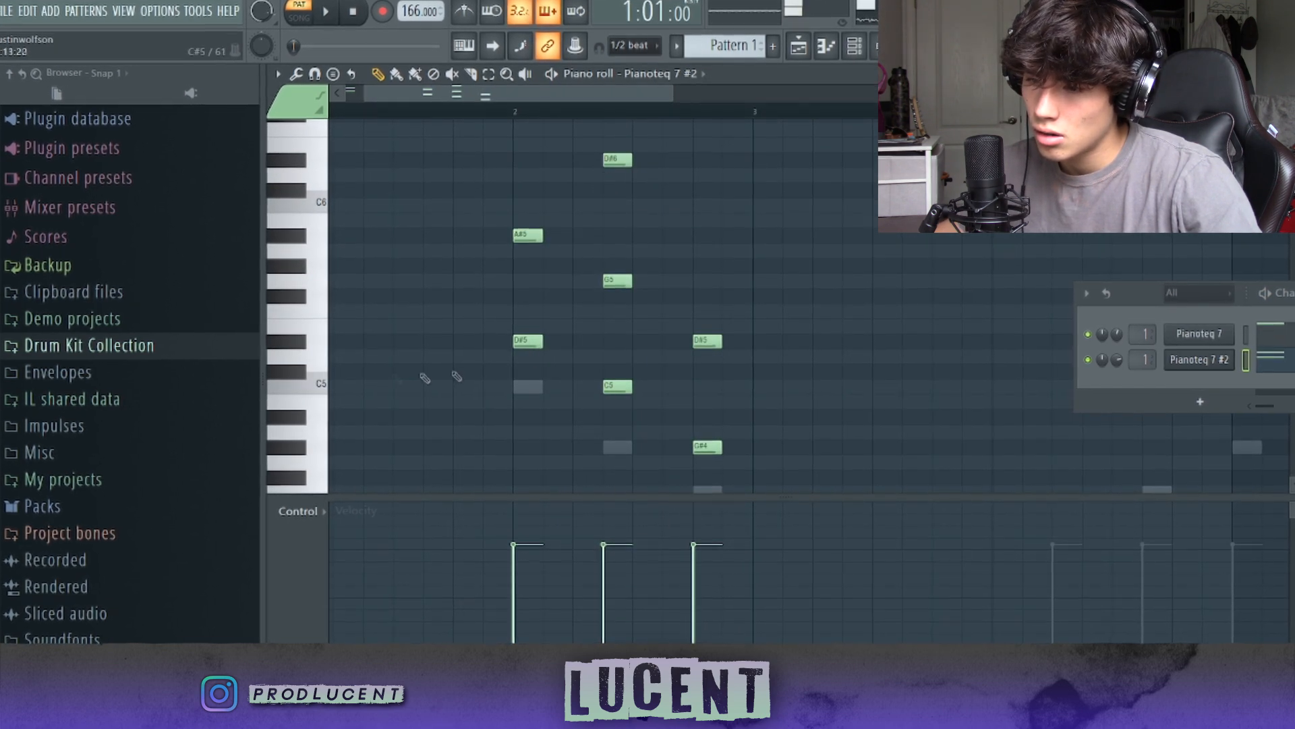
key("space")
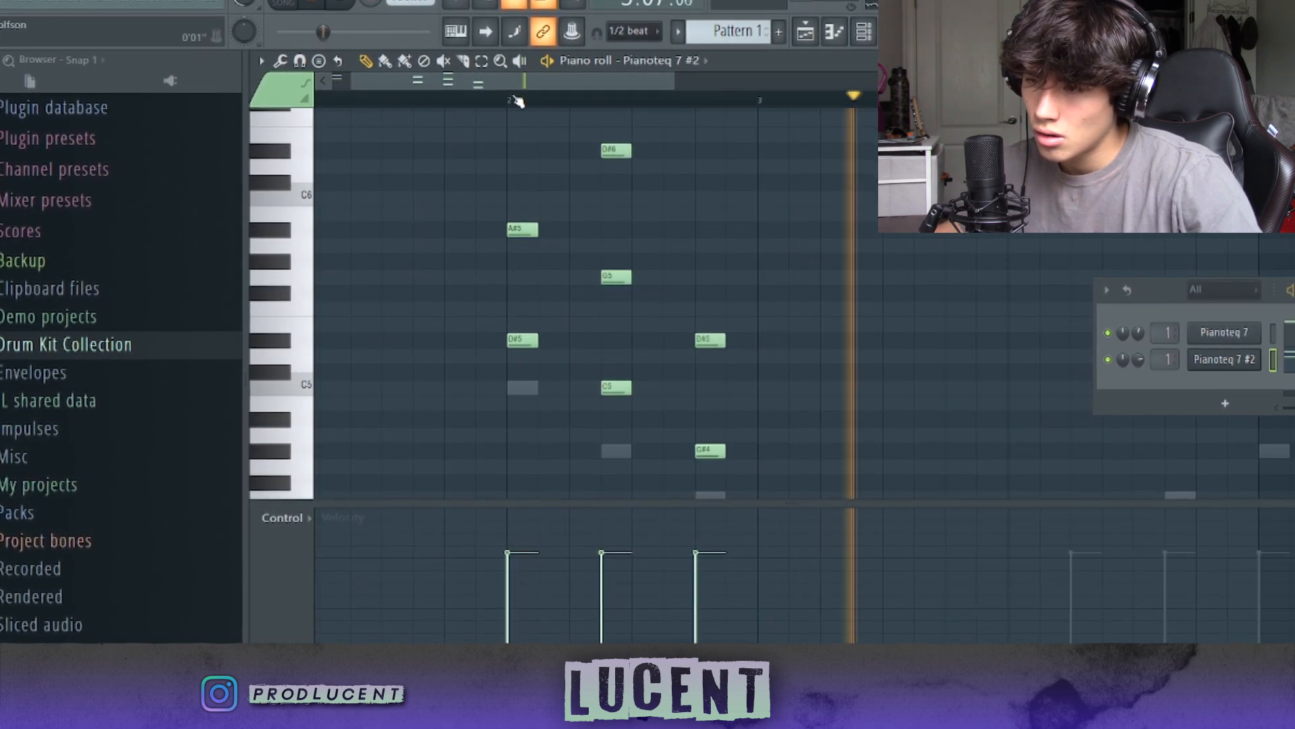
left_click(516, 98)
scroll(618, 100, "right", 3)
scroll(725, 241, "down", 2)
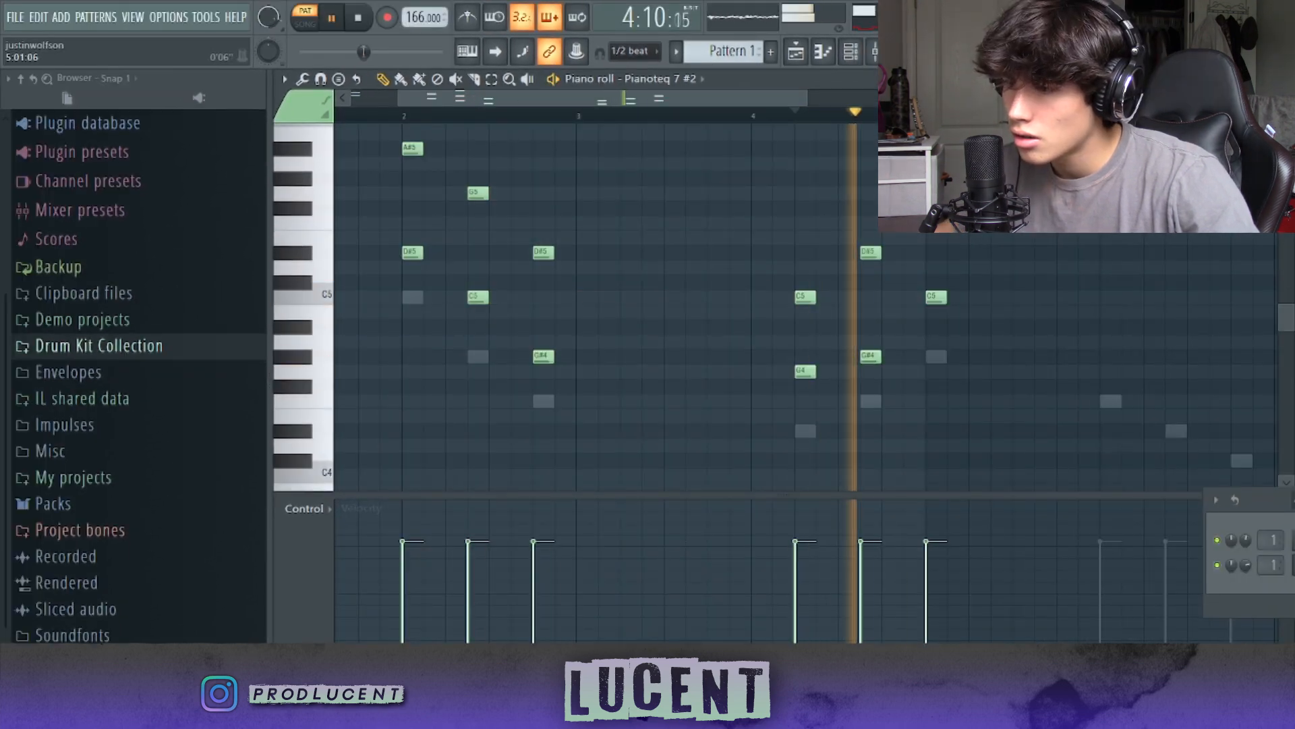
Step: Write the harmony for bars 5 and 6, ending with G#4 under C5 and a C#4, F4, C5 chord, and play it
left_click(794, 110)
left_click_drag(789, 98, 877, 129)
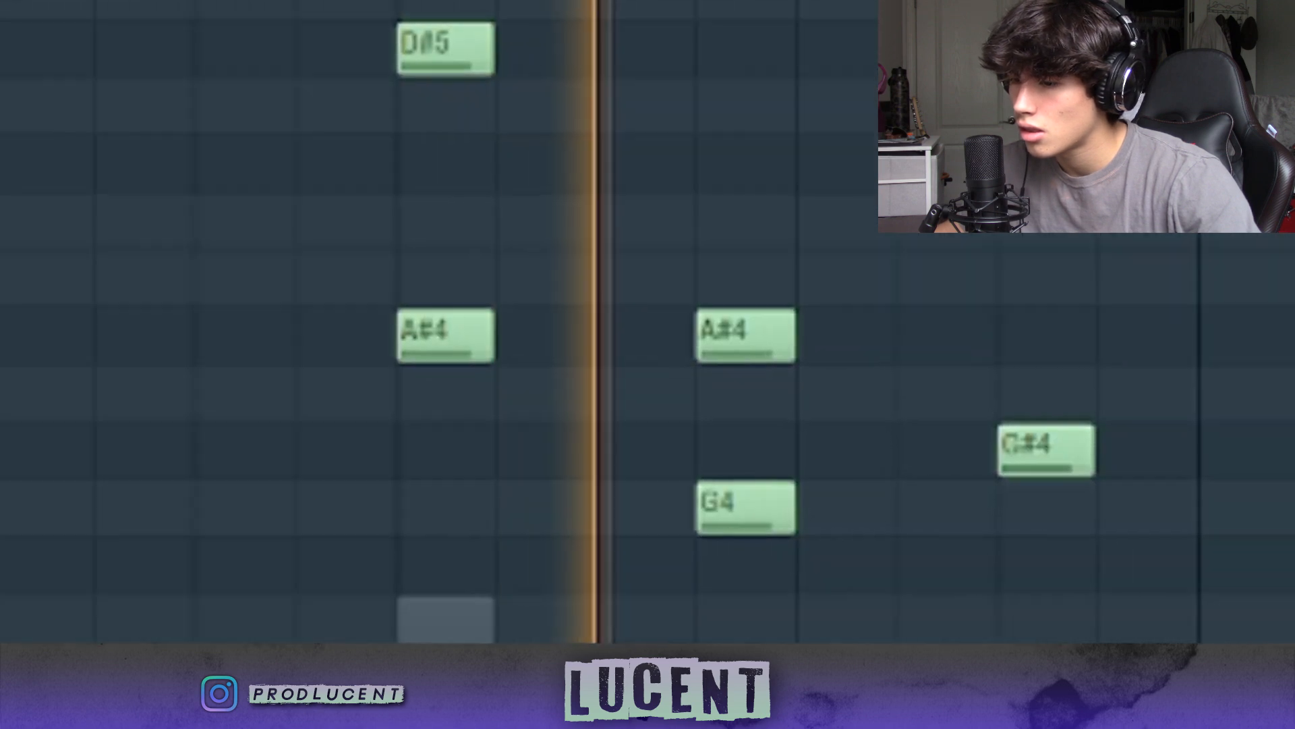
left_click(818, 418)
right_click(818, 427)
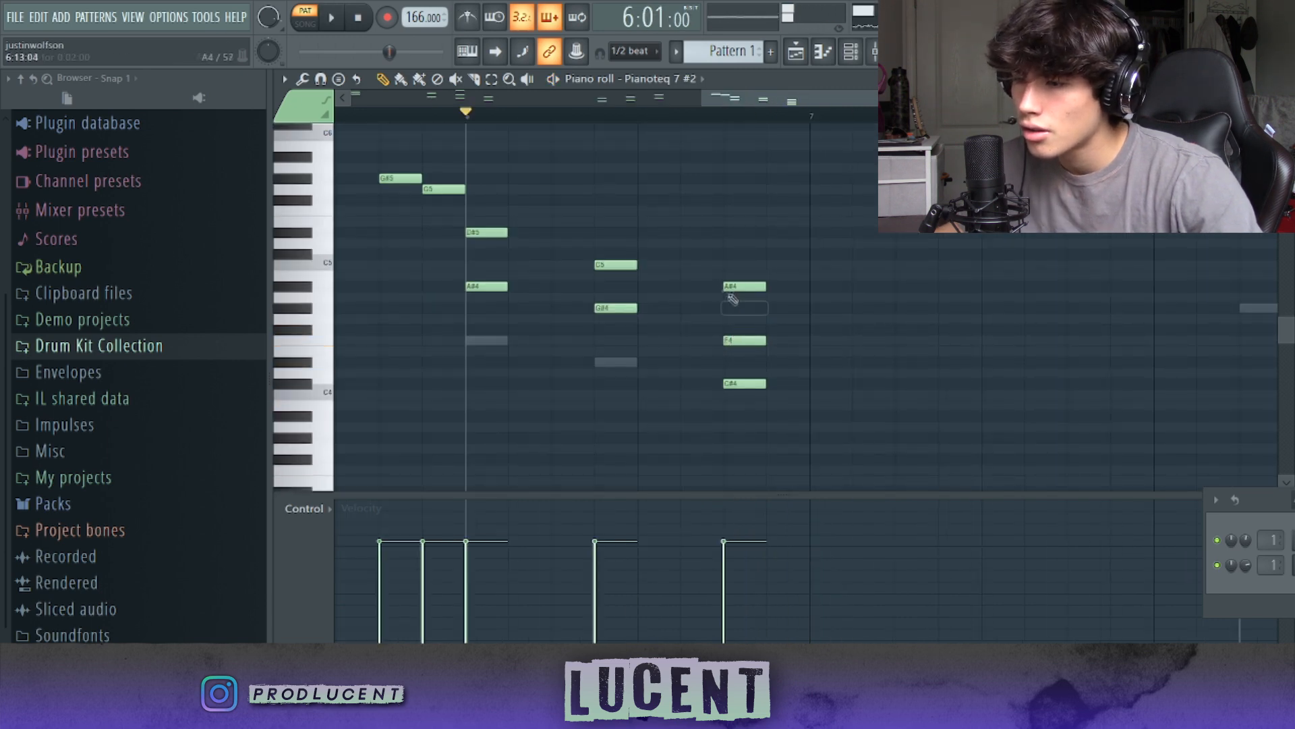
left_click(728, 267)
key("space")
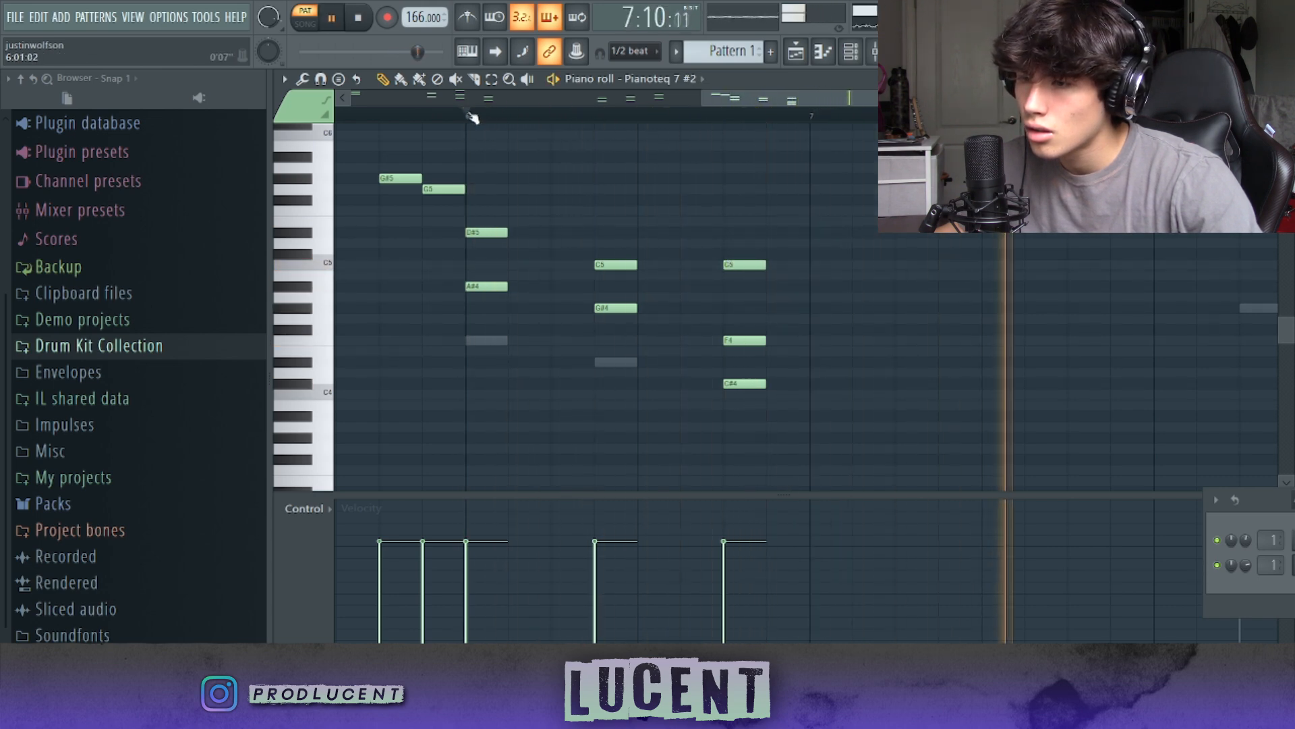
Step: Play the whole pattern from the start to review the harmony against the melody
left_click_drag(907, 98, 1120, 98)
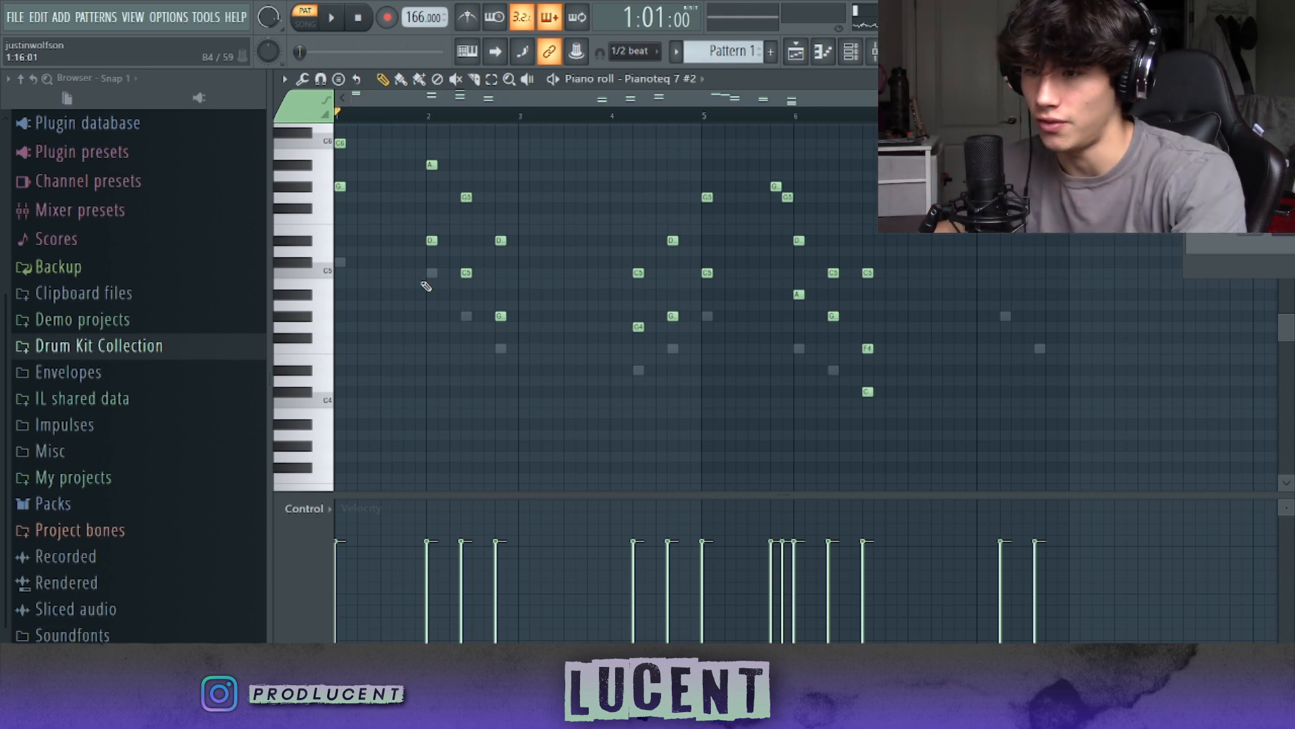
key("space")
scroll(821, 408, "up", 2)
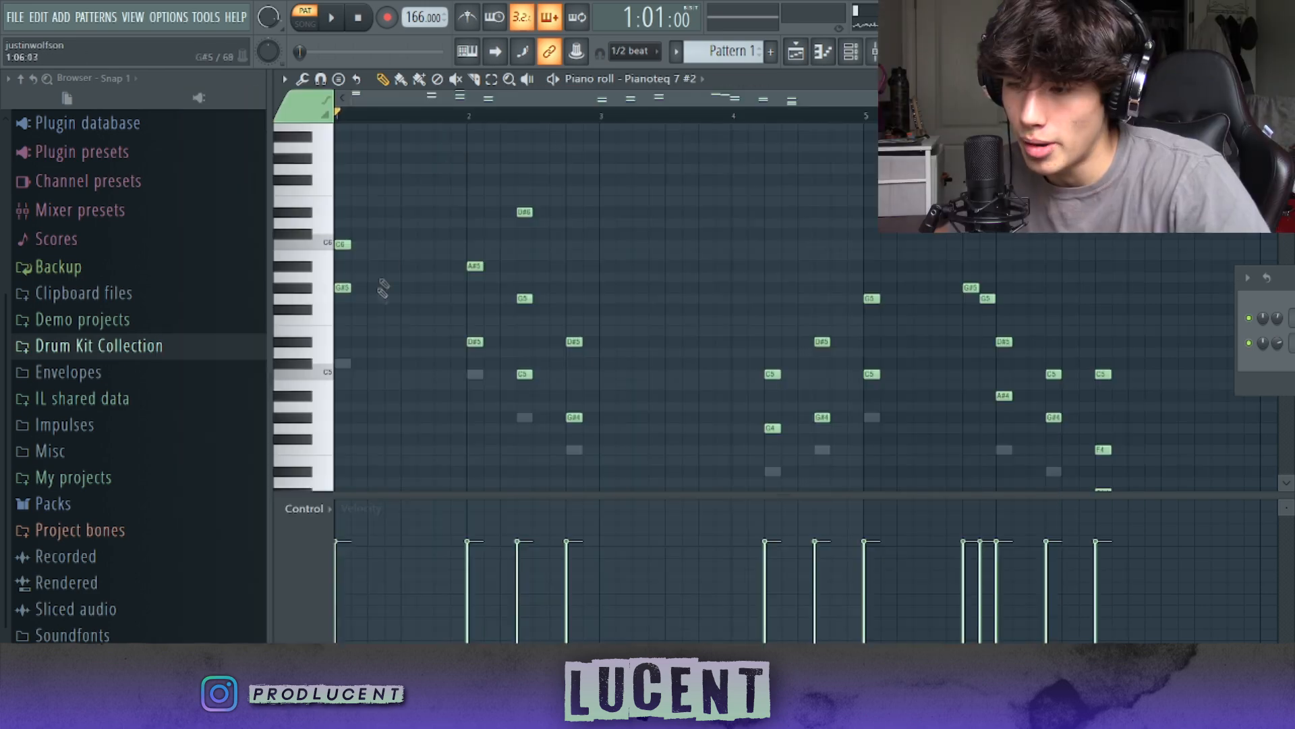
Step: Raise the G#5 note in bar 1 by an octave and play the pattern
left_click_drag(367, 298, 342, 283)
key("ctrl+Up")
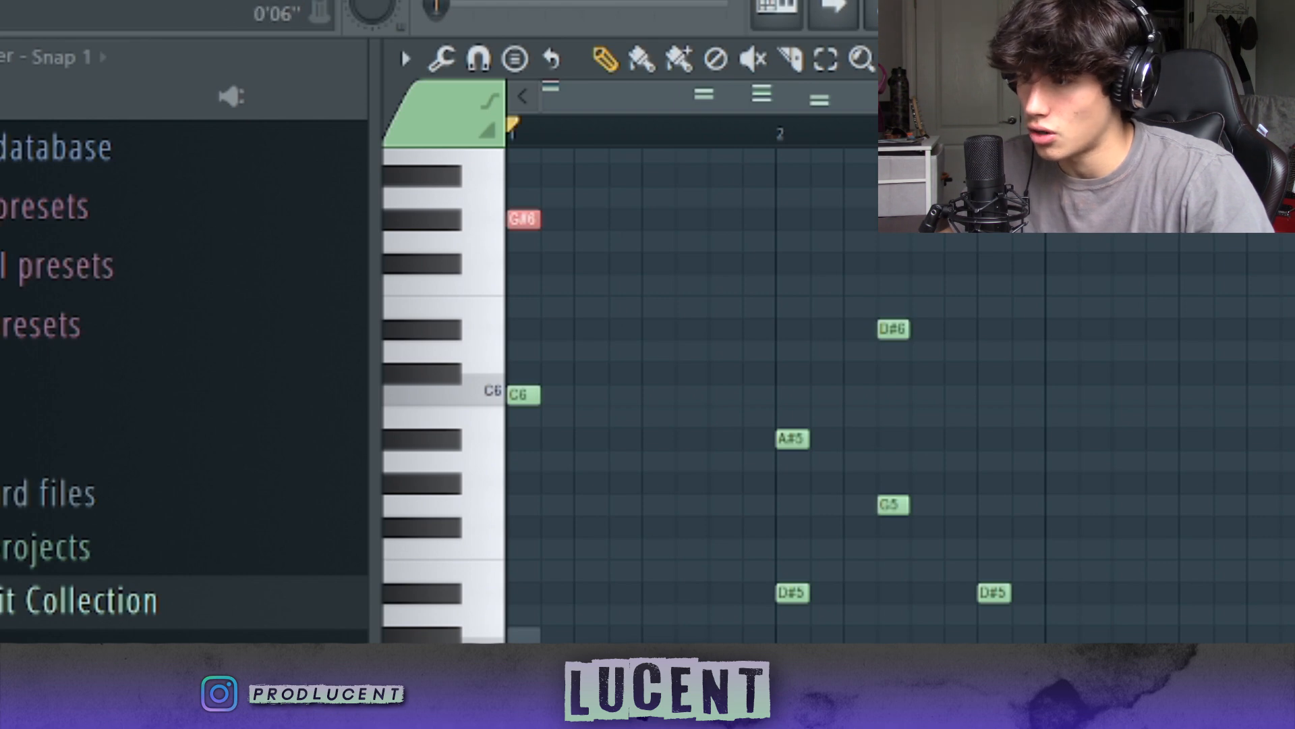
key("ctrl+d")
key("space")
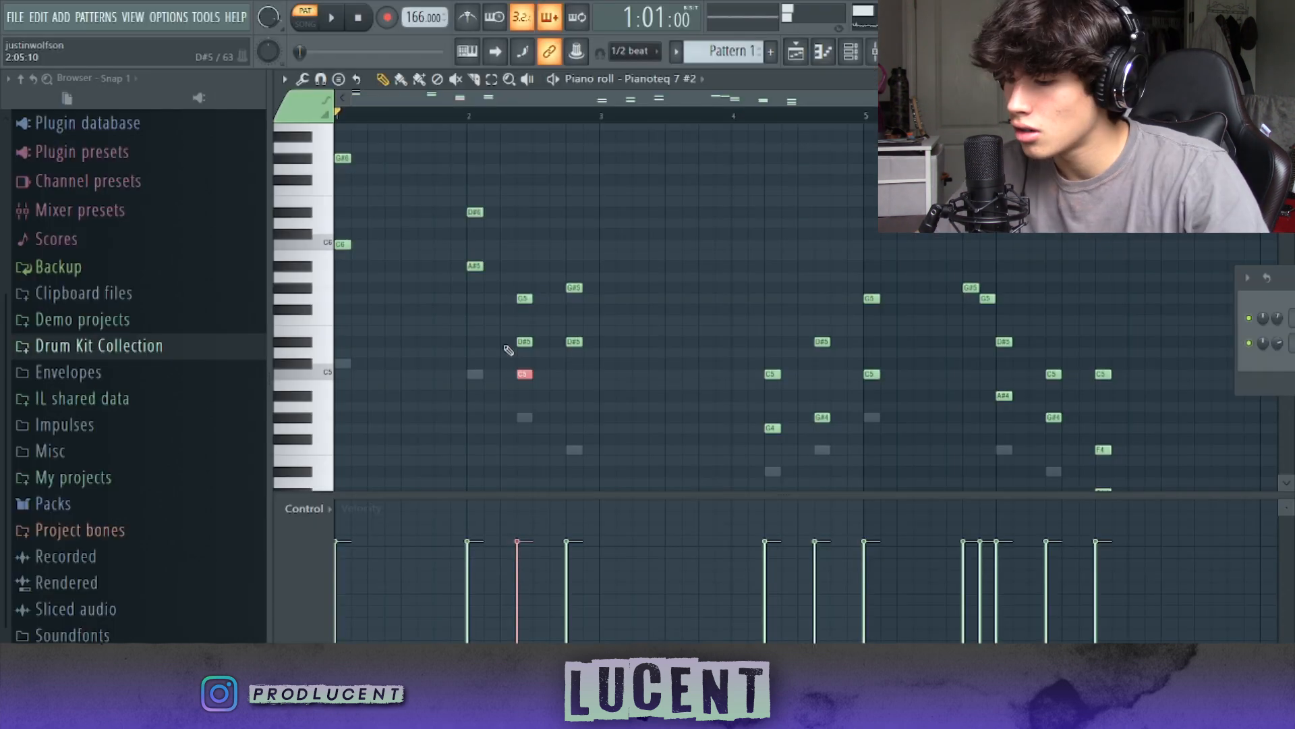
Step: Revoice the bar 2 chords as A#5 with D#6, D#5 with G5 and C6, and D#5 with G#5, and play them
key("ctrl+Up")
key("space")
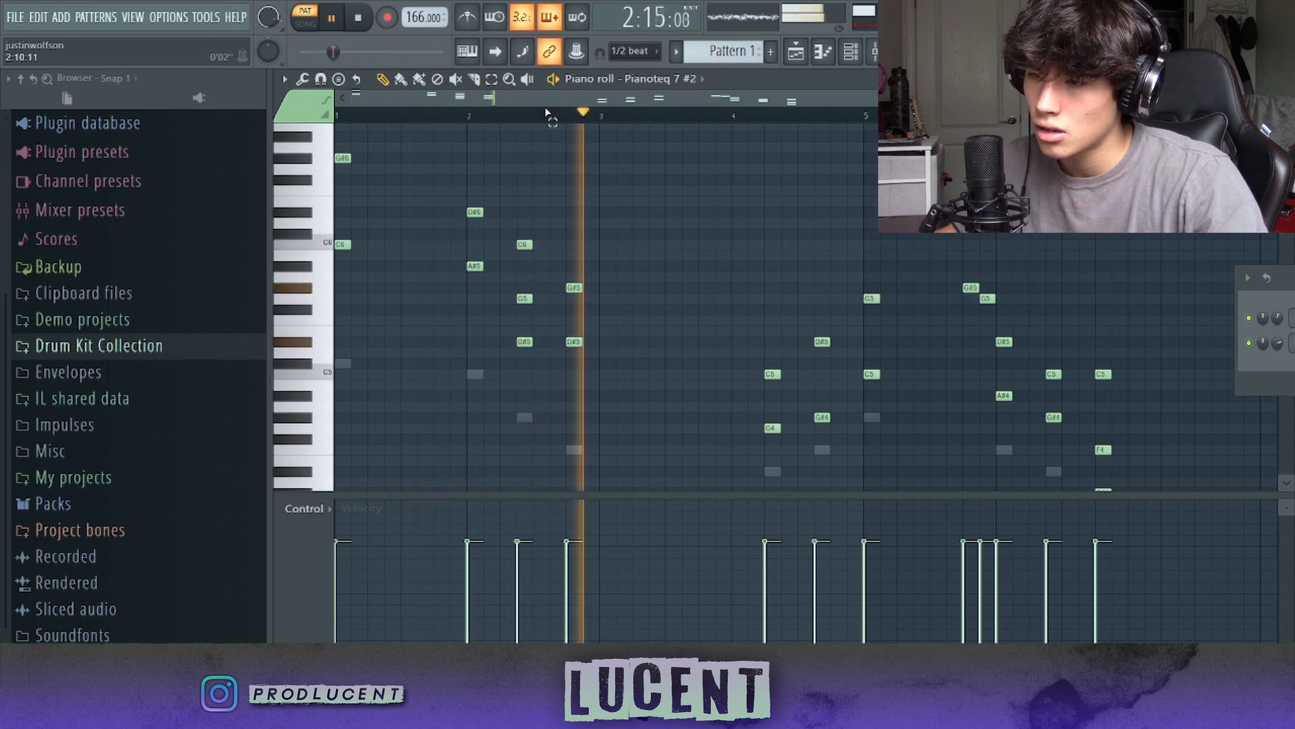
key("space")
Step: Raise the lower notes G4, G#4 and C5 of the bar 4 and bar 5 chords by an octave
left_click_drag(358, 191, 330, 116)
key("space")
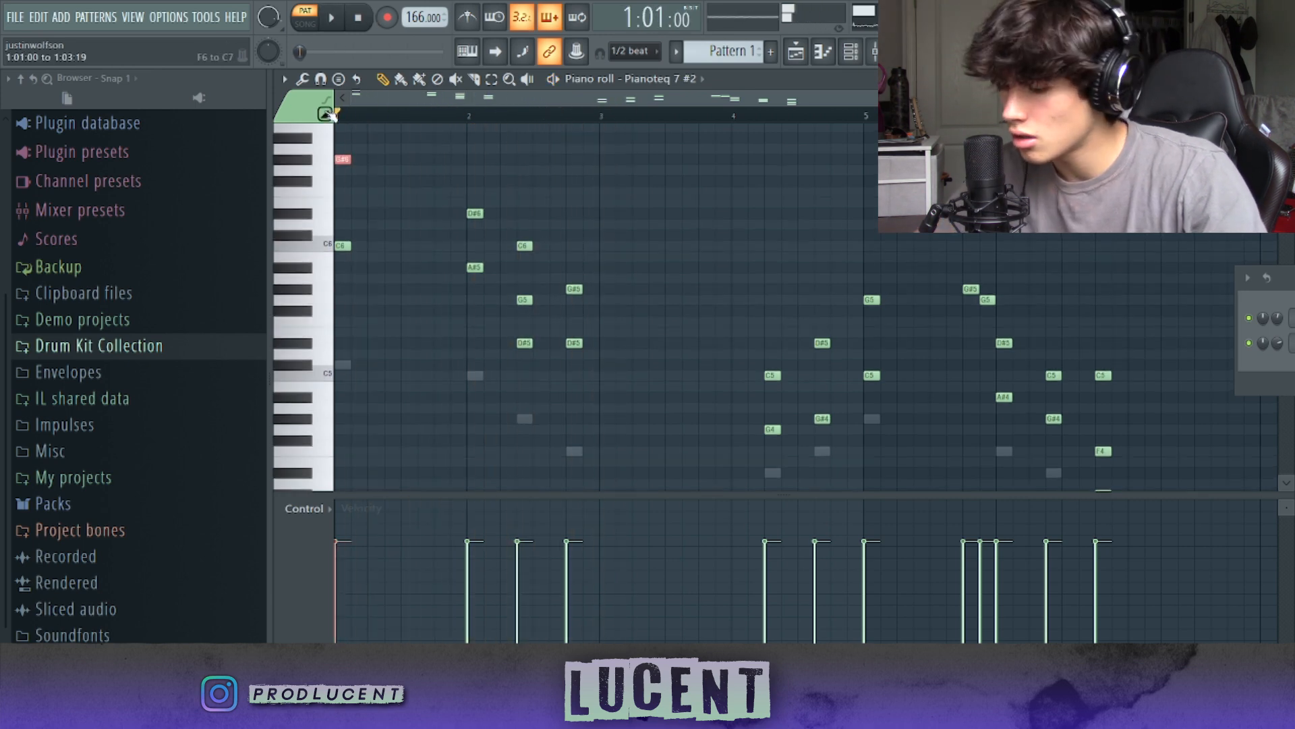
scroll(396, 194, "up", 2)
left_click(407, 163, "ctrl")
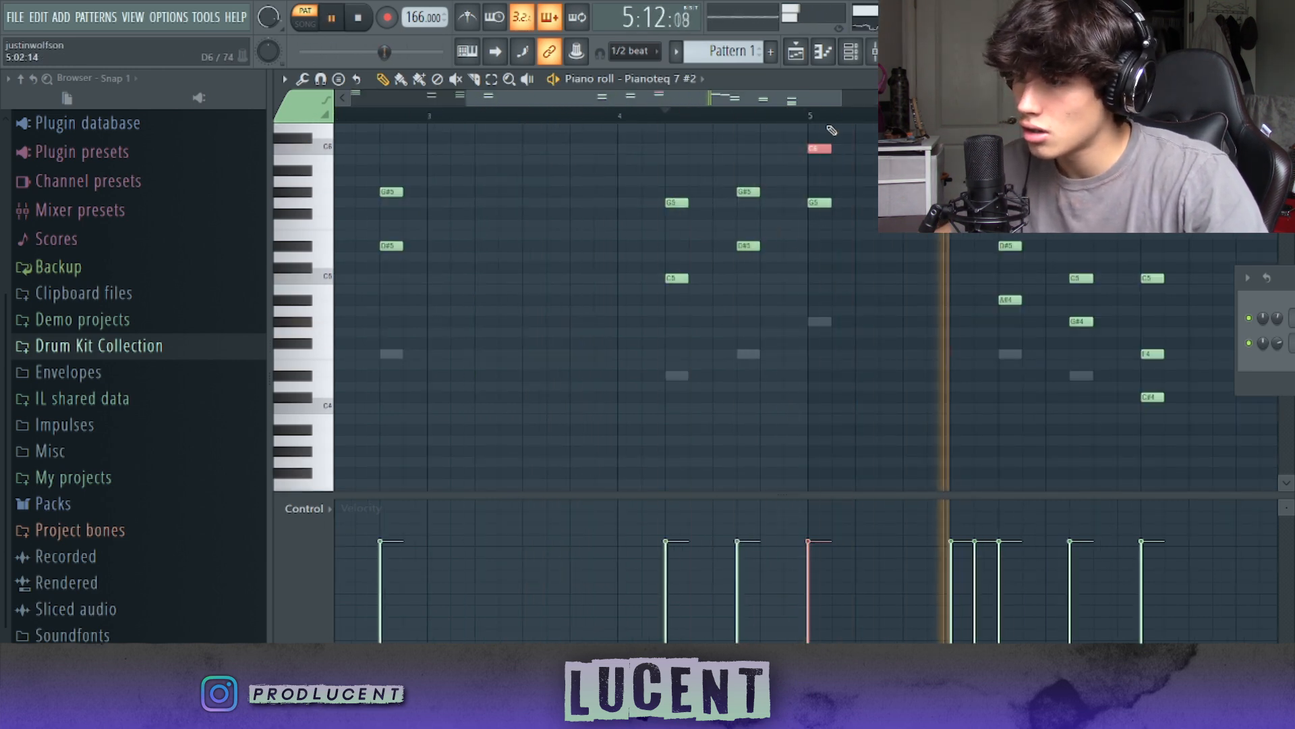
Step: Raise the A#4 and G#4 notes of the bar 6 chords by an octave, checking them in playback
left_click(800, 115)
left_click_drag(807, 99, 858, 100)
left_click_drag(872, 292, 845, 299)
scroll(832, 275, "up", 4)
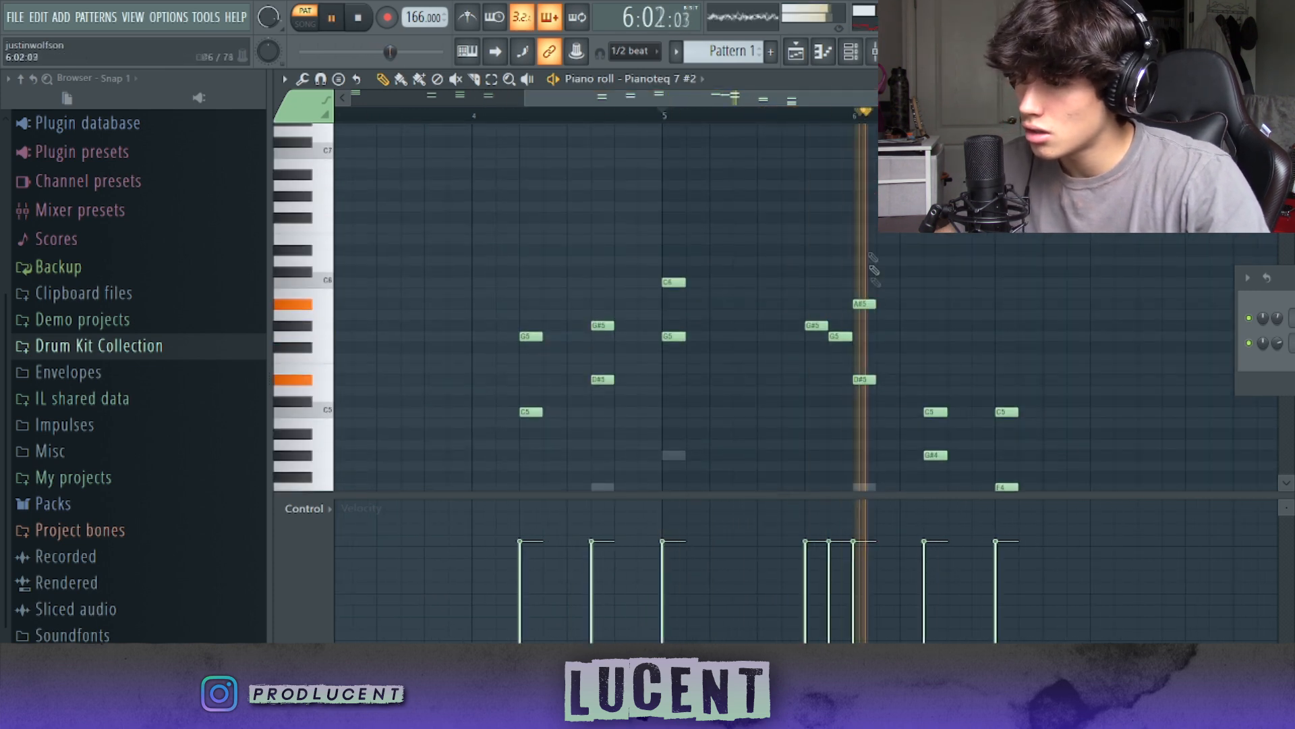
scroll(960, 419, "down", 1)
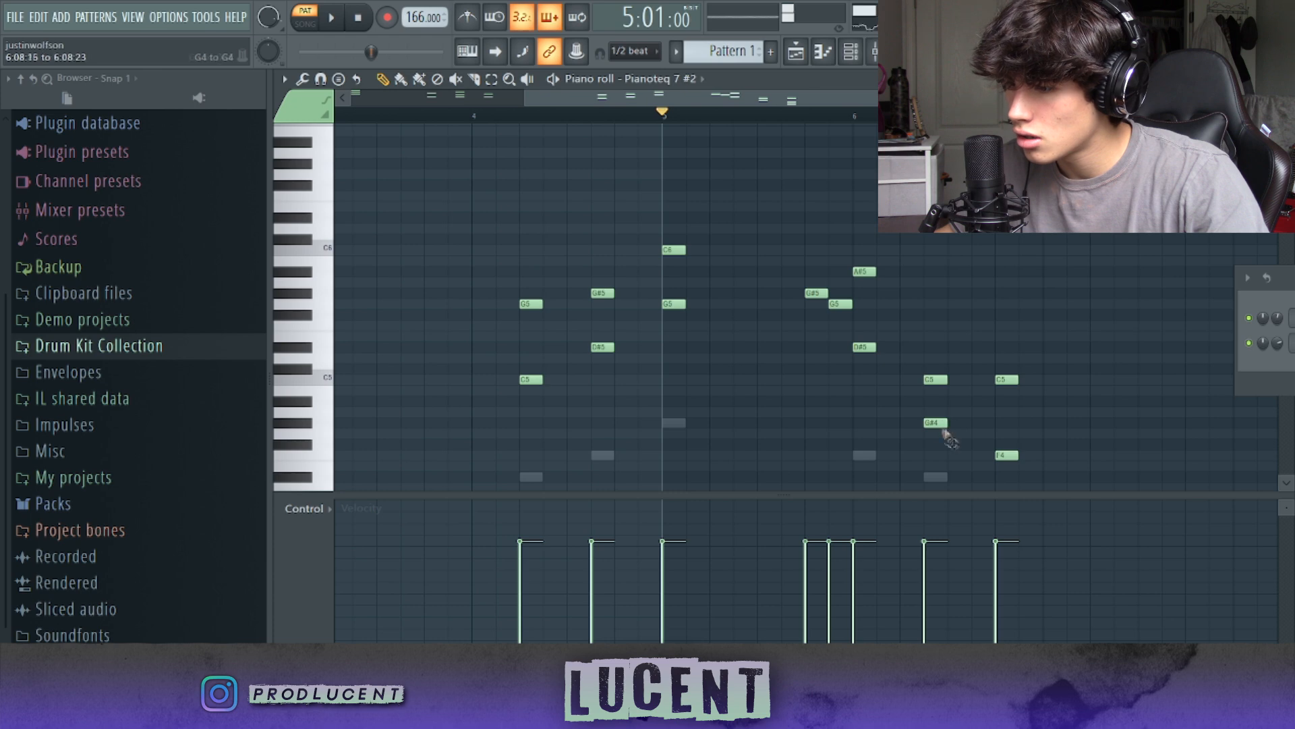
left_click(905, 152, "ctrl")
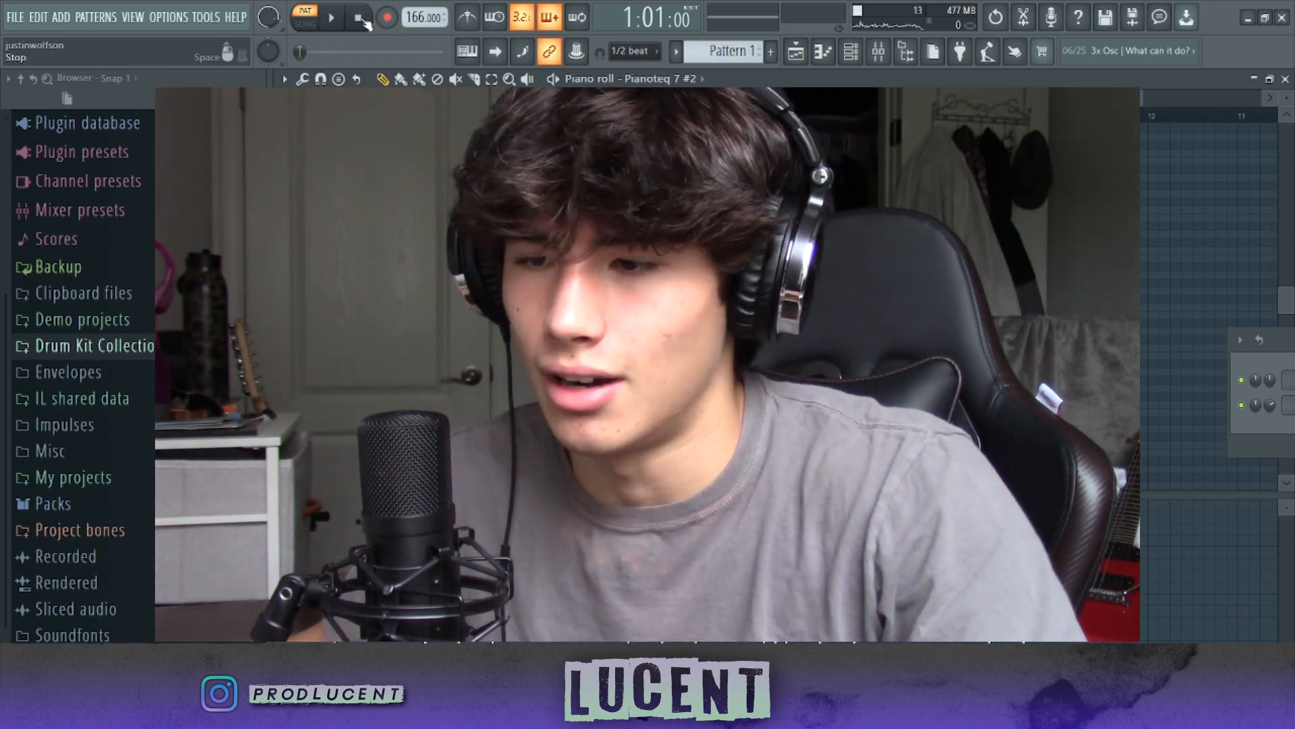
Step: Lower the channel volume of Pianoteq 7 #2 to about 49% while playing the pattern
key("space")
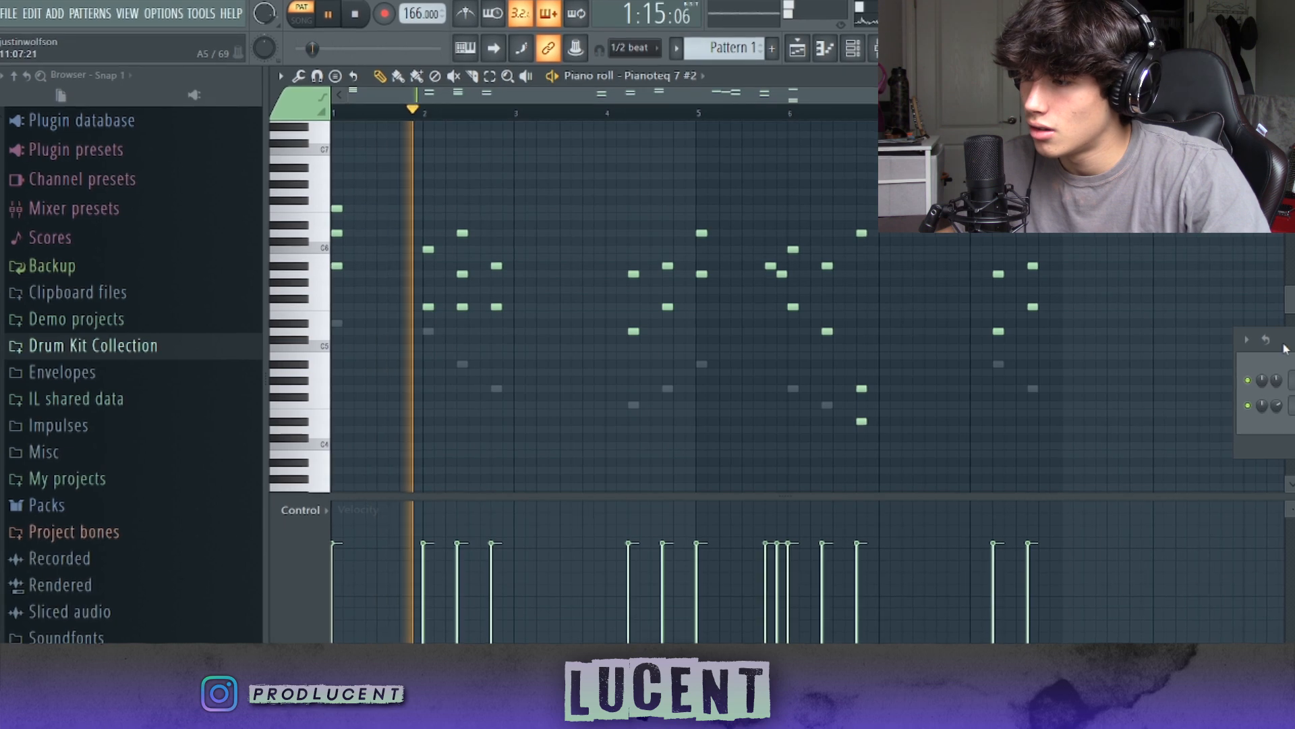
left_click_drag(1283, 343, 906, 213)
left_click_drag(896, 277, 899, 294)
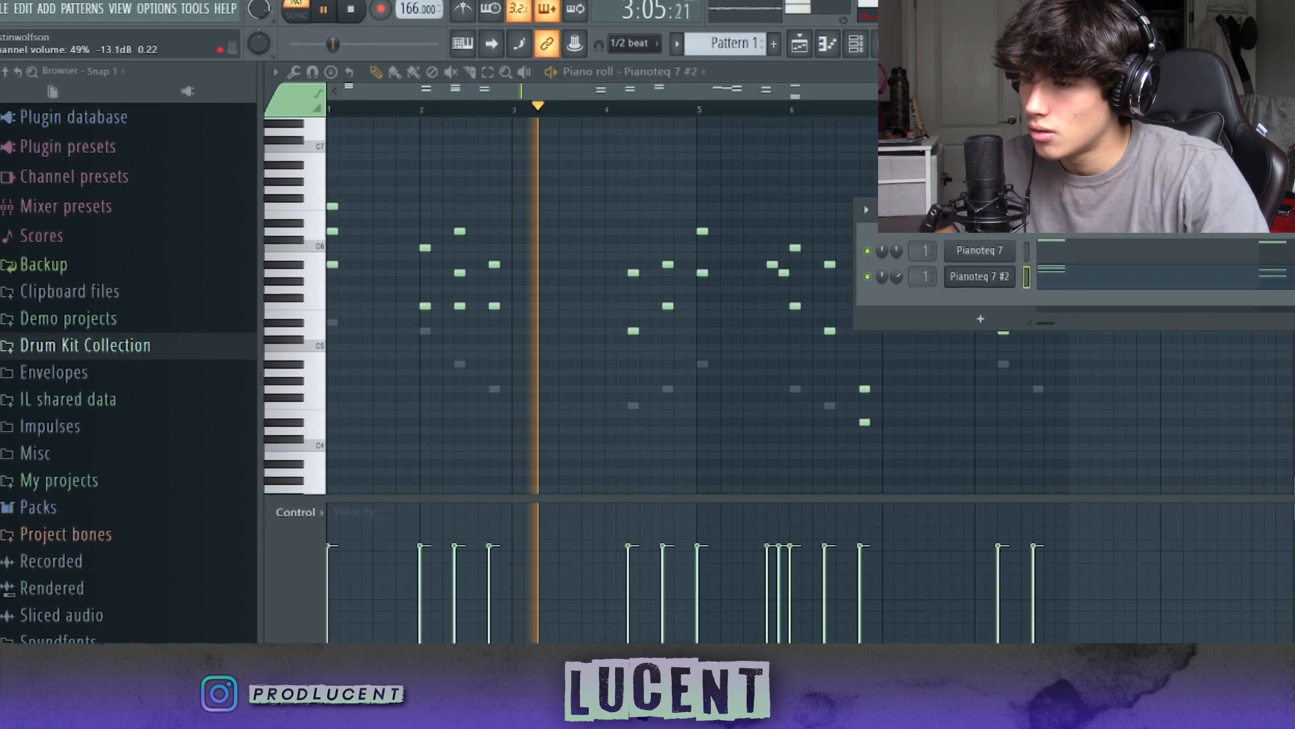
left_click_drag(906, 212, 1204, 133)
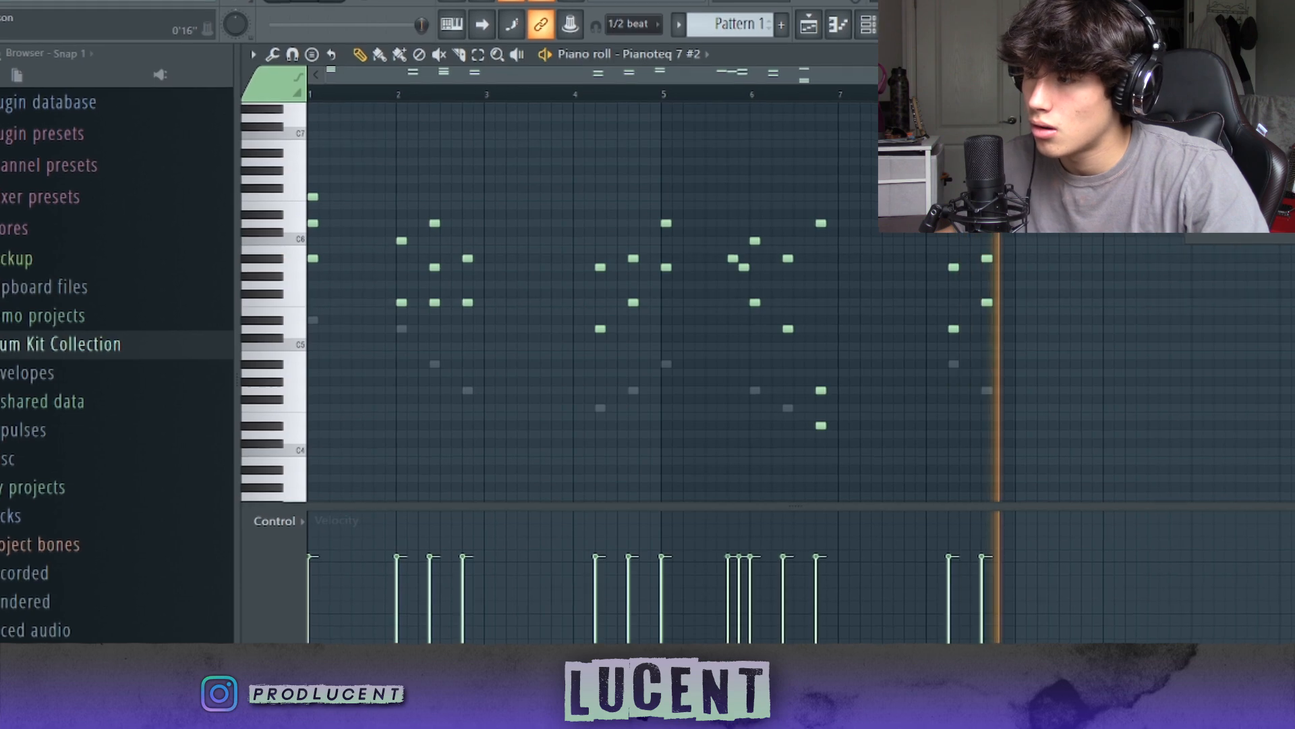
scroll(998, 109, "up", 2)
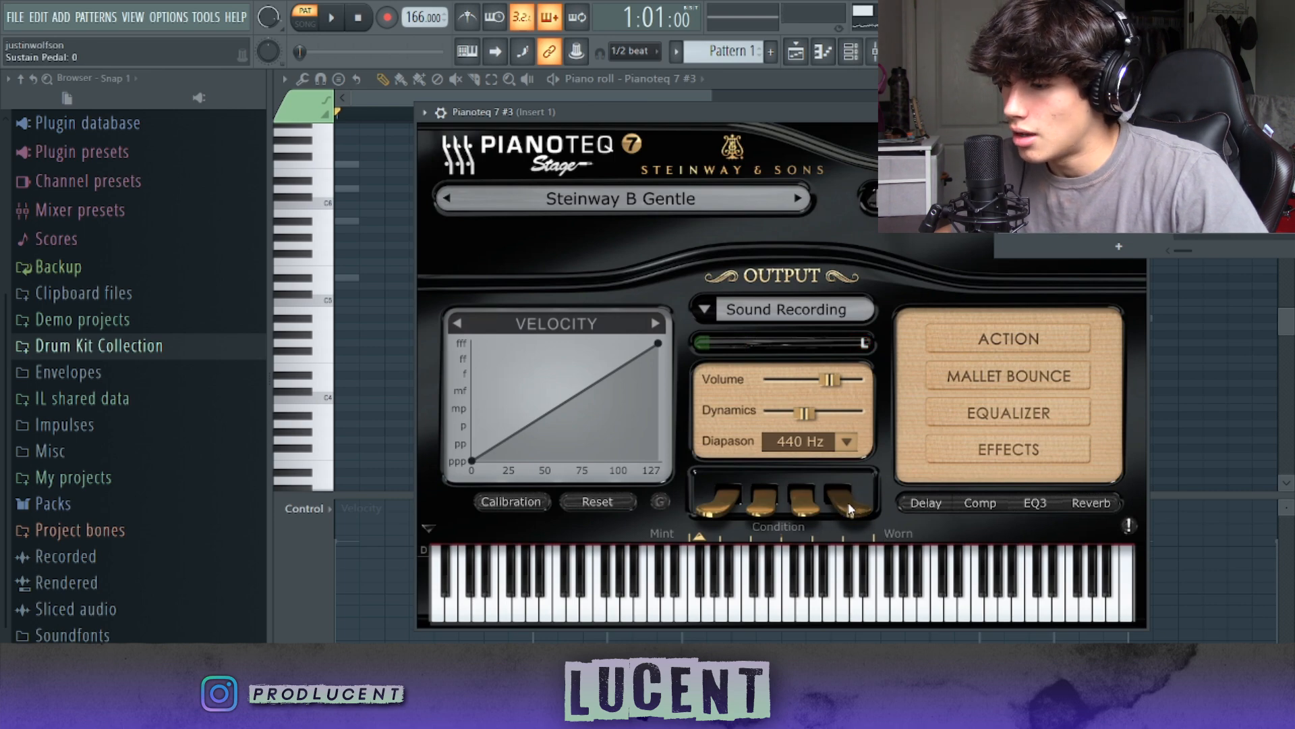
Step: Set the sustain pedal of the third Pianoteq 7 channel to 0.5
double_click(849, 509)
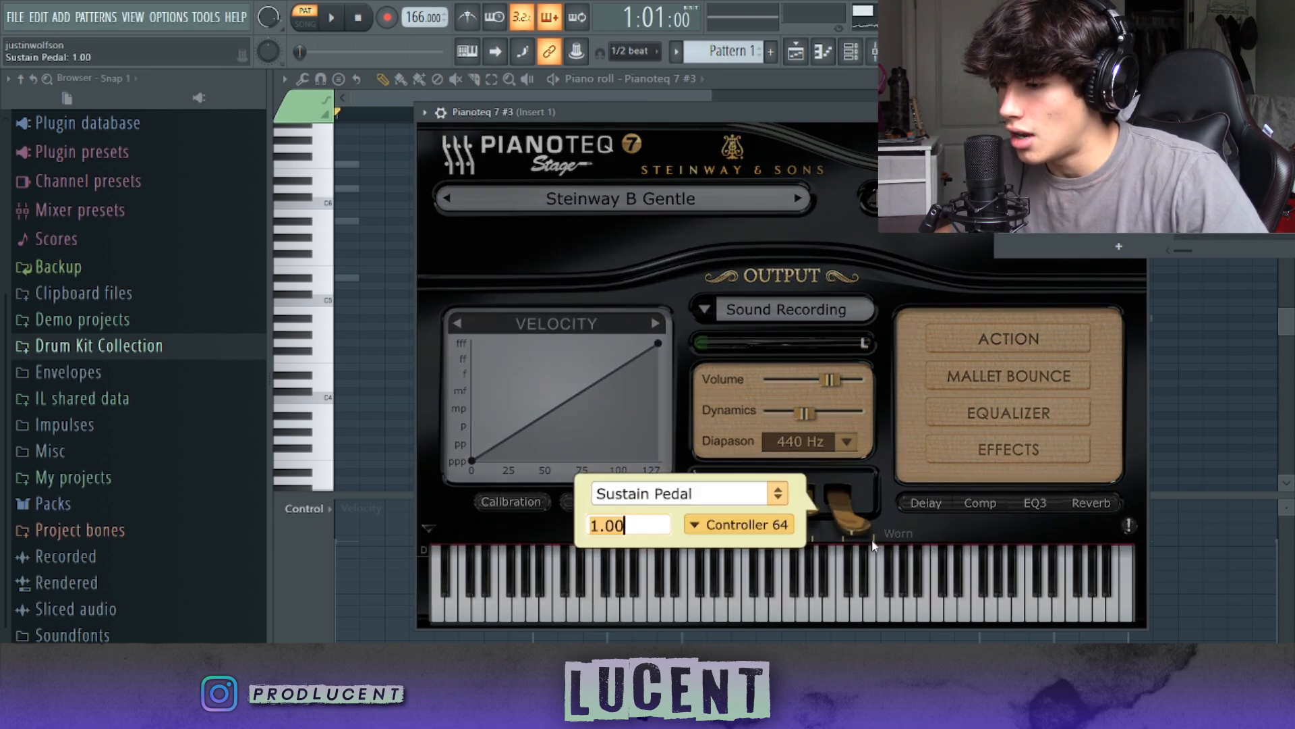
key("BackSpace")
type("0.5")
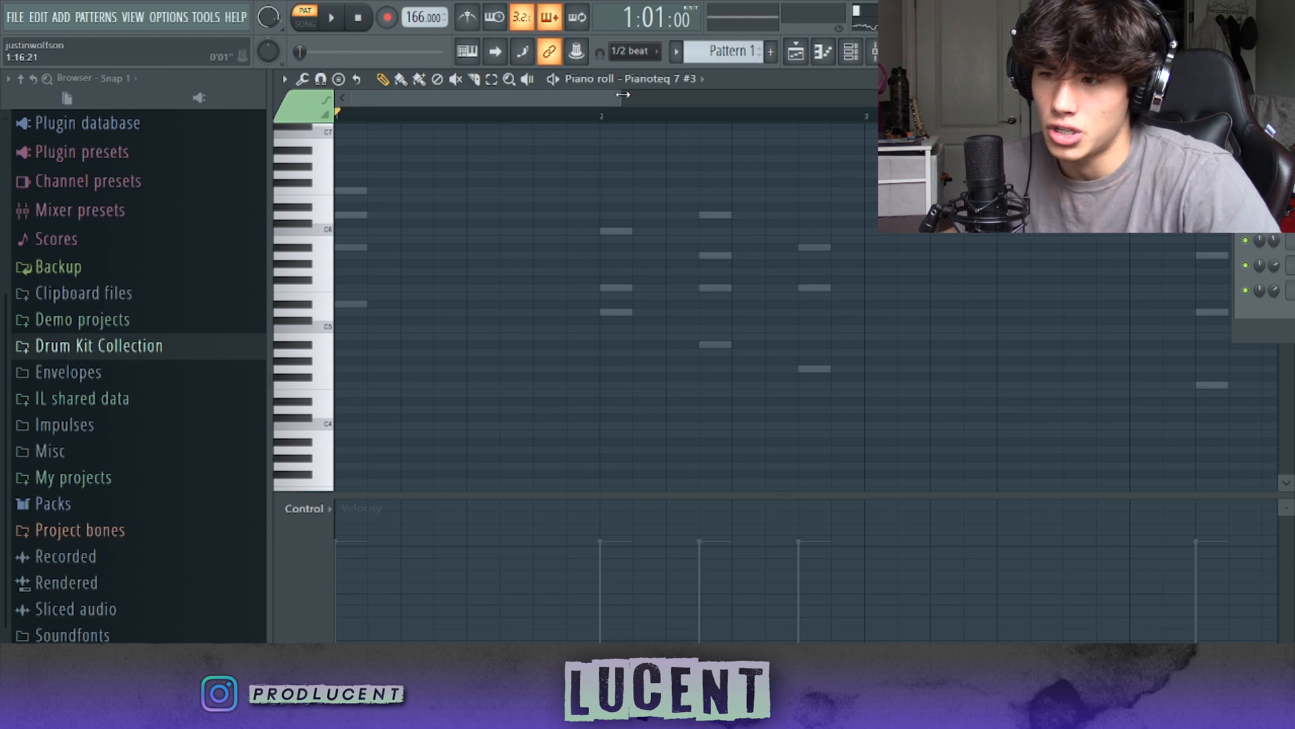
Step: Write quieter fill-in notes around bars 5 and 6 in the third Pianoteq 7 channel and adjust the velocities of the last two
left_click_drag(622, 97, 614, 98)
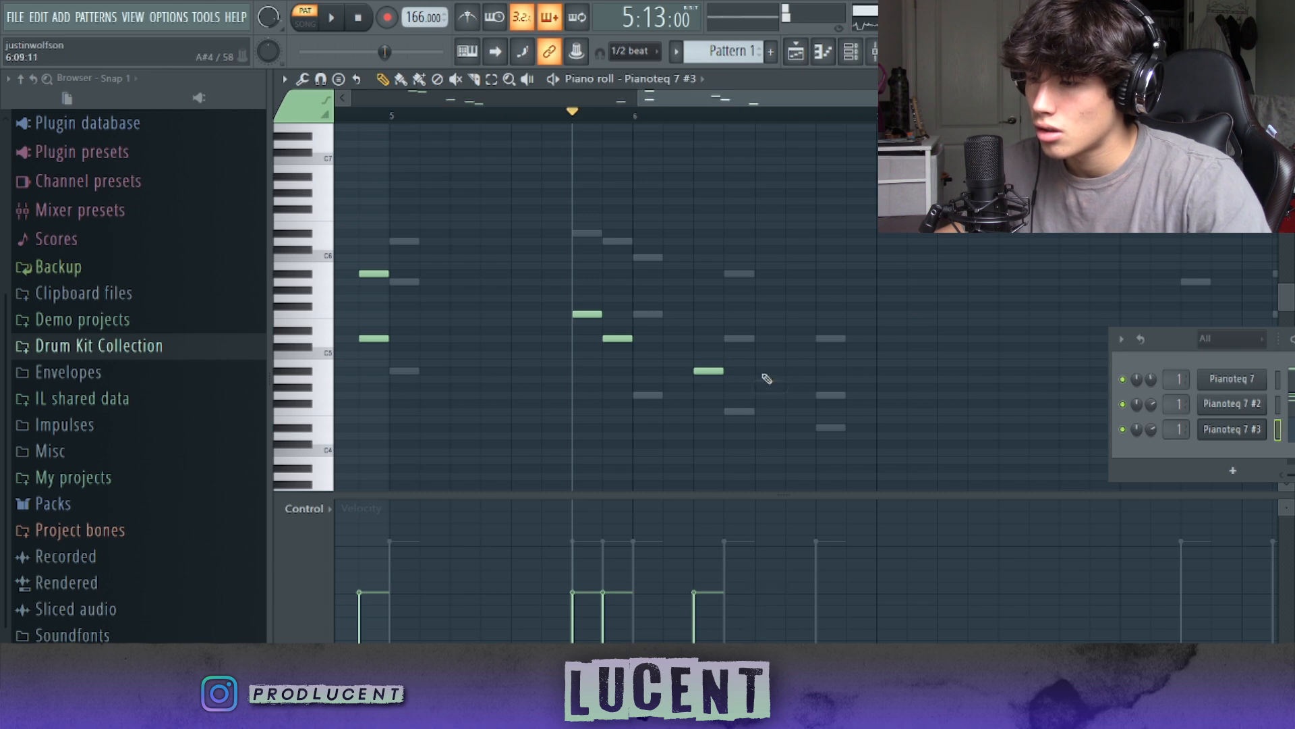
key("space")
mouse_move(766, 546)
left_mouse_down()
mouse_move(792, 539)
mouse_move(796, 563)
left_mouse_up()
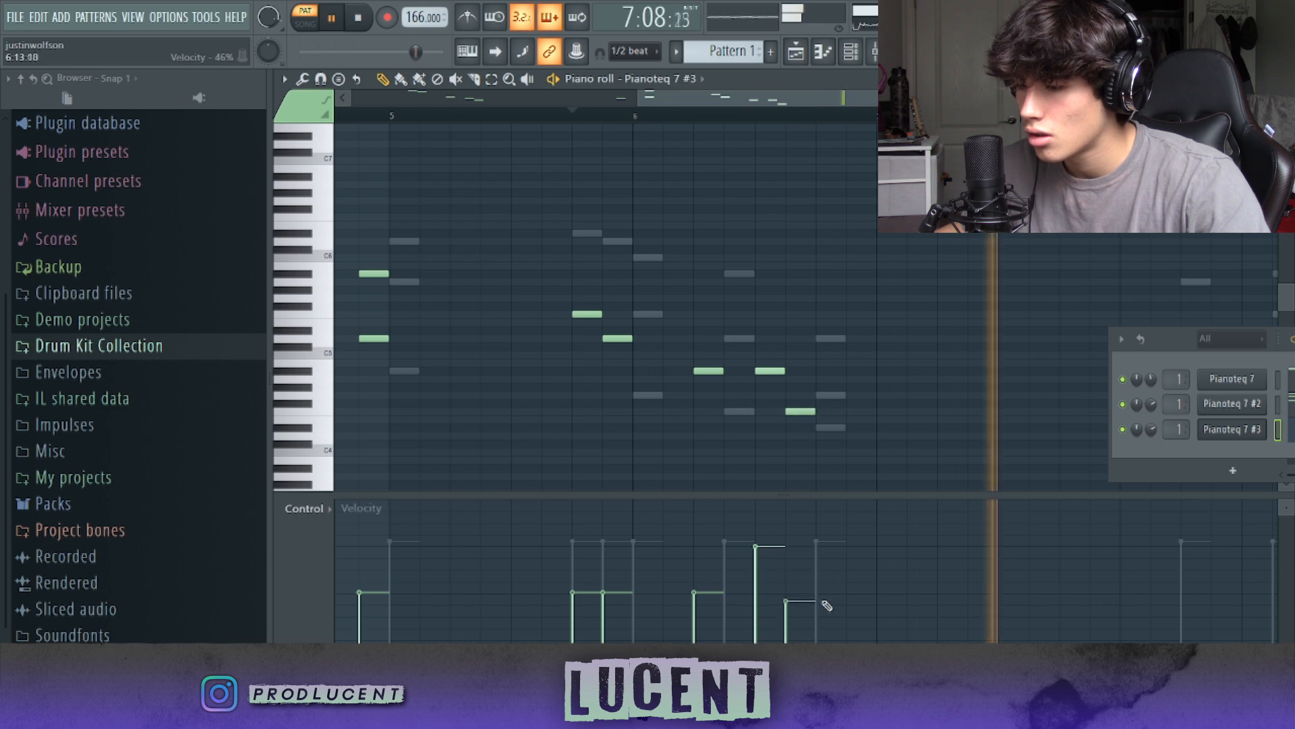
left_click_drag(827, 602, 829, 596)
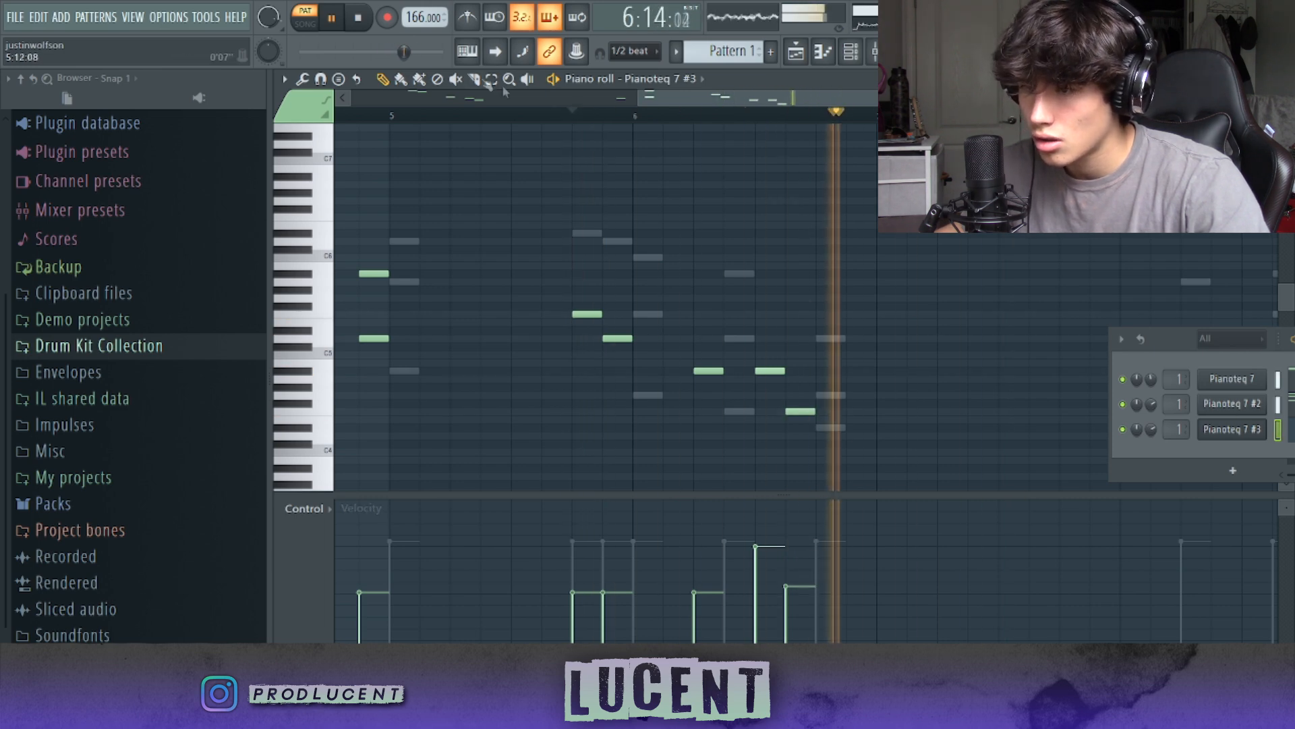
key("space")
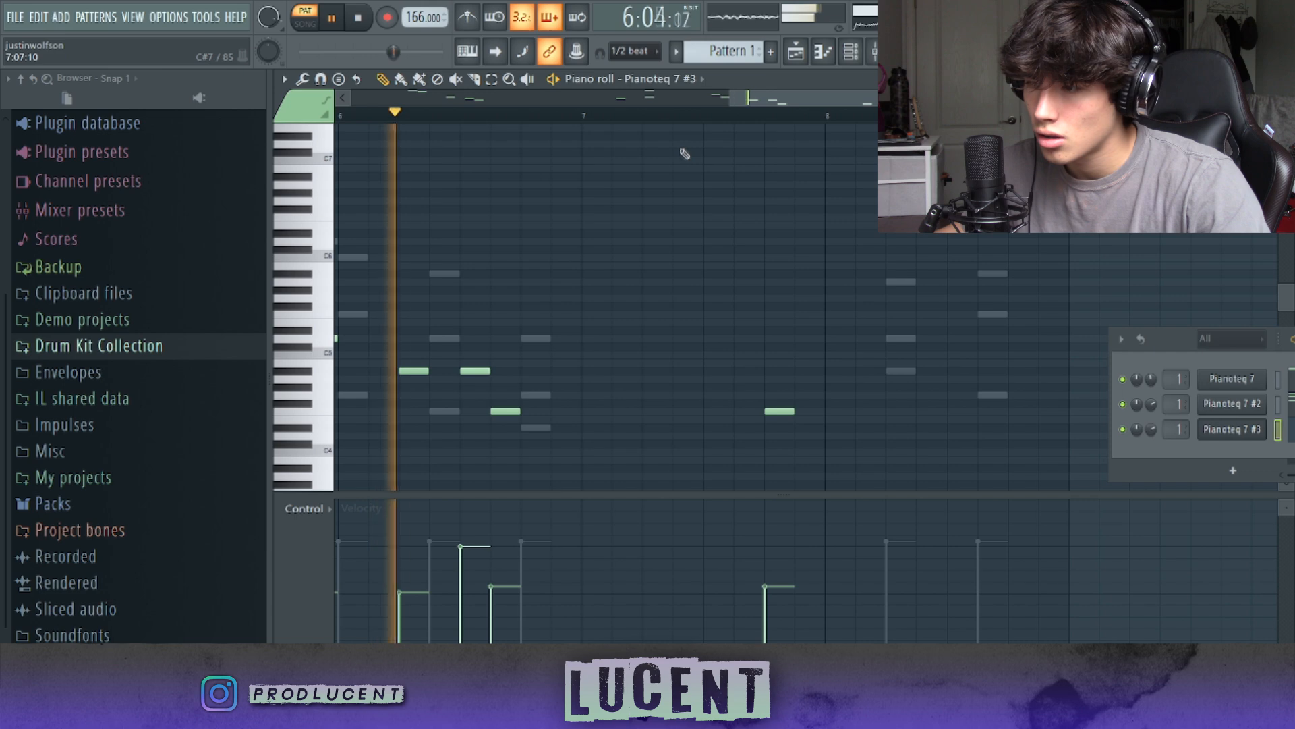
Step: Play back the pattern to check how the fill-in notes sit with the chords
left_click(467, 17)
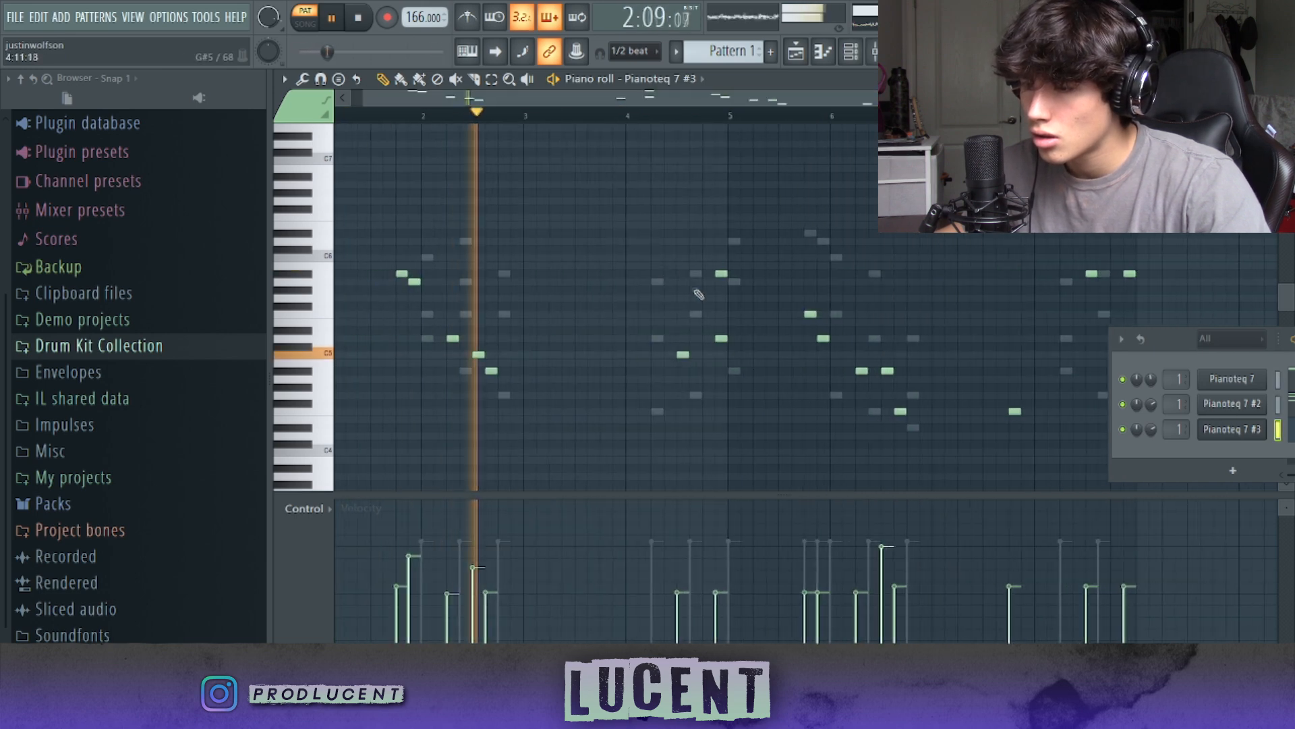
left_click_drag(1169, 349, 1275, 379)
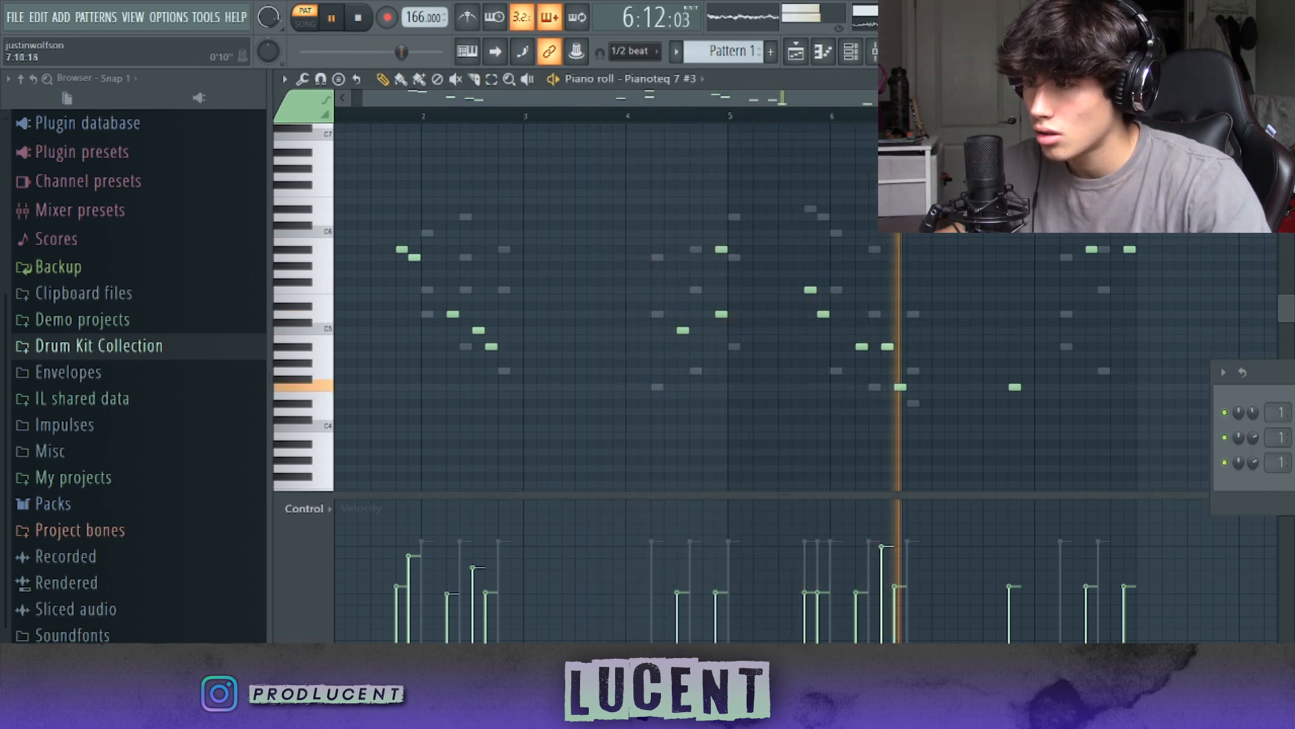
scroll(978, 371, "up", 1)
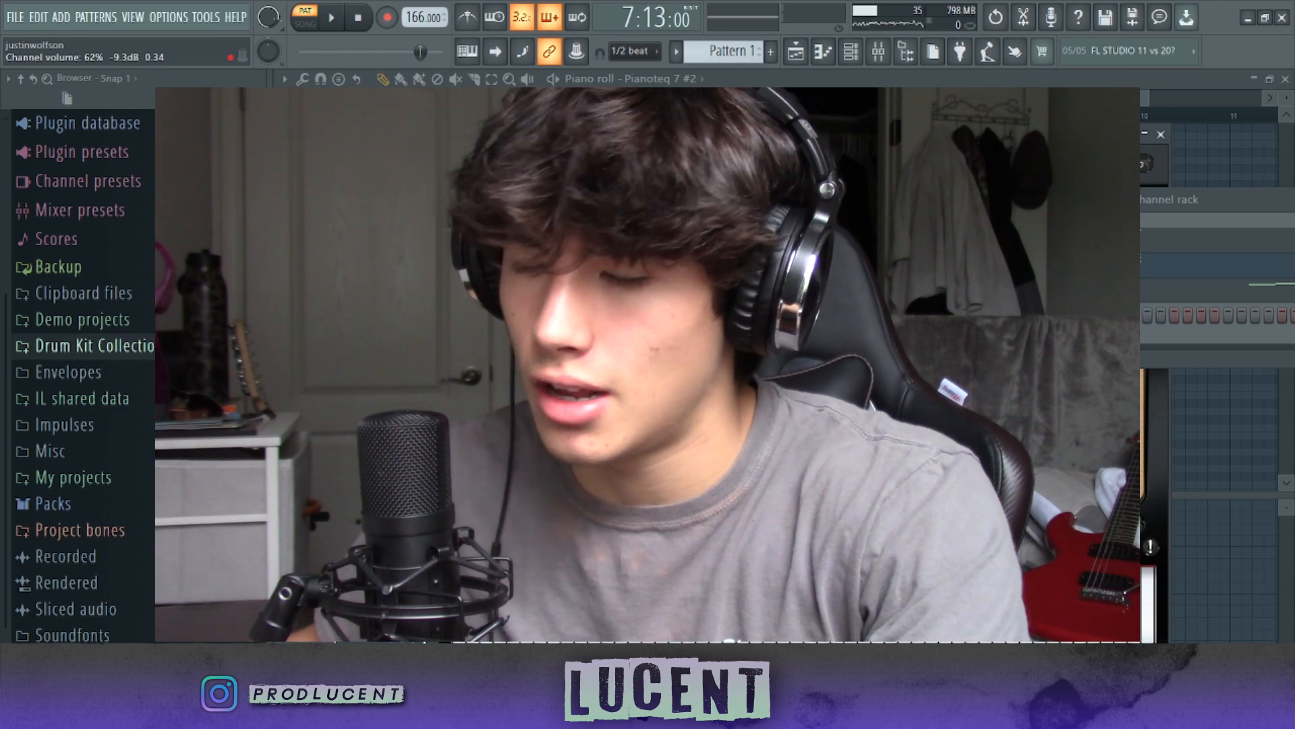
Step: Clone a piano channel as a fourth Pianoteq 7 channel and draw a one-bar D#5 note in bar 1
right_click(1059, 309)
left_click(1079, 315)
left_click_drag(1039, 200, 1130, 210)
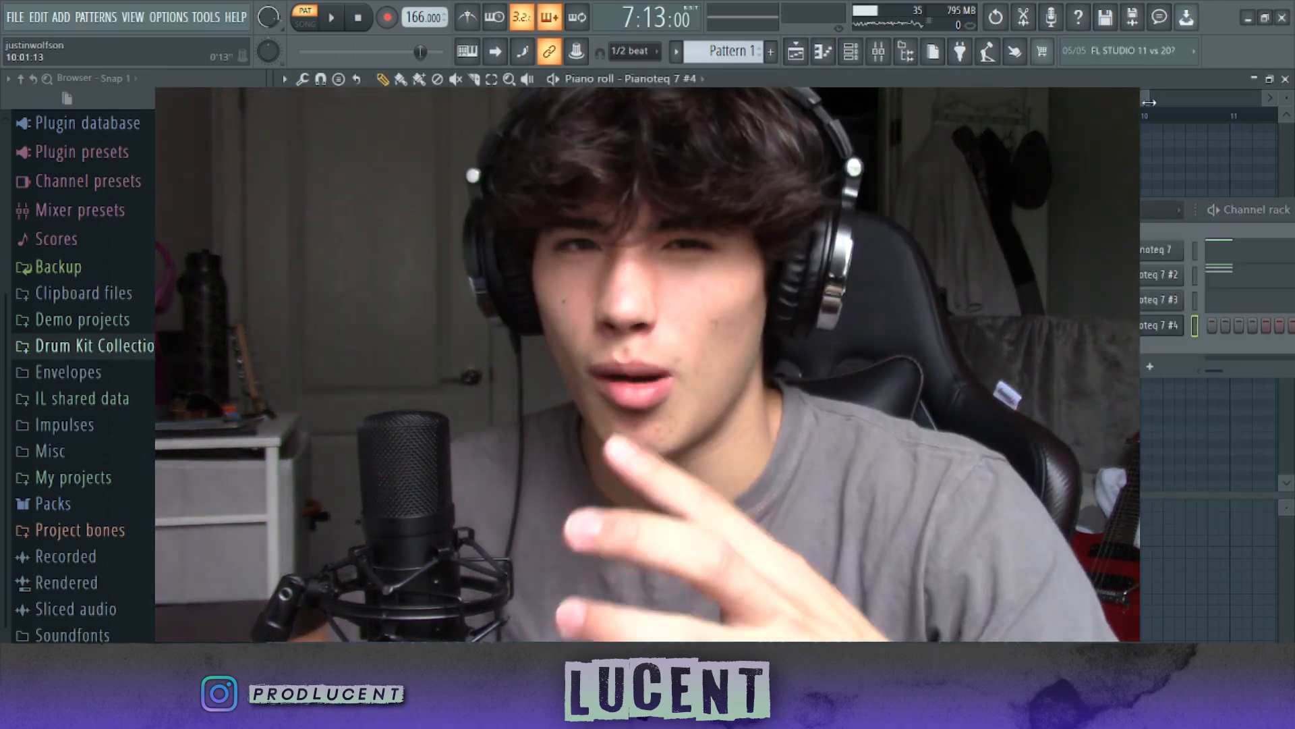
left_click_drag(1149, 102, 617, 103)
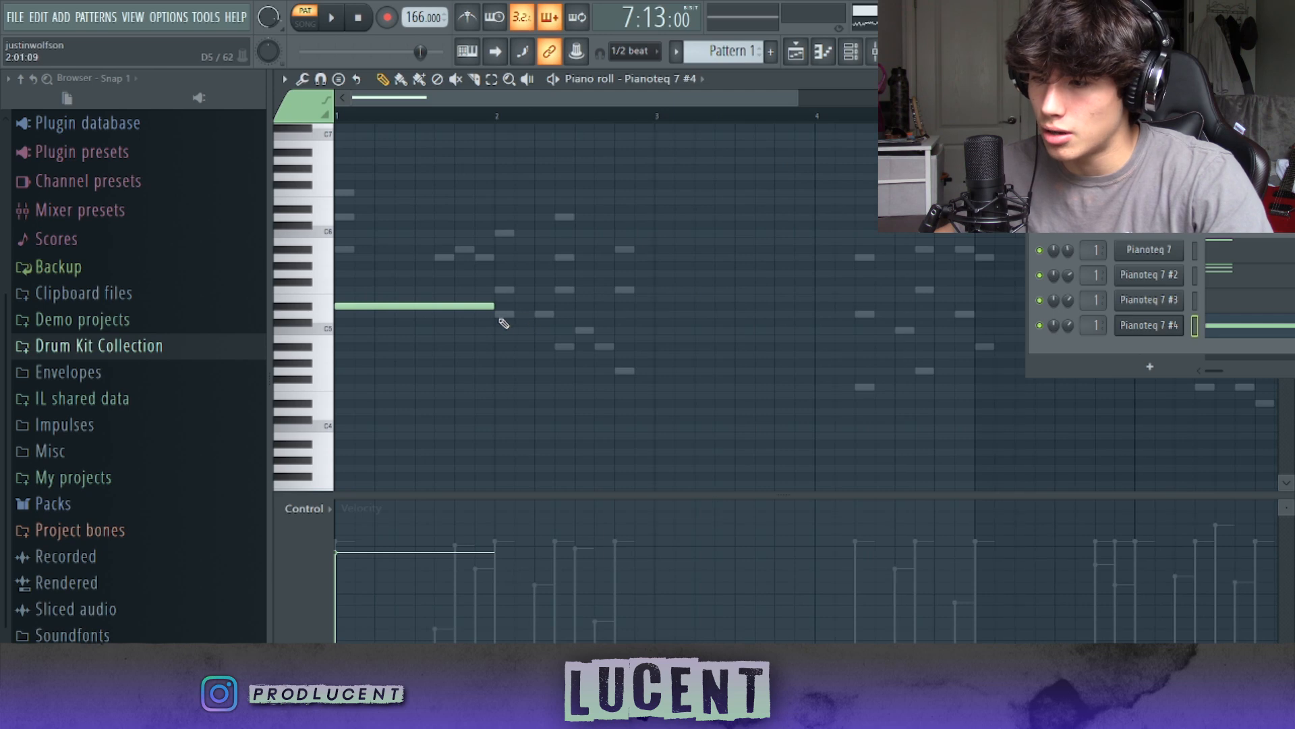
Step: Continue the long bass notes through bar 4 in Pianoteq 7 #4 and lower the whole line by two octaves
left_click(388, 18)
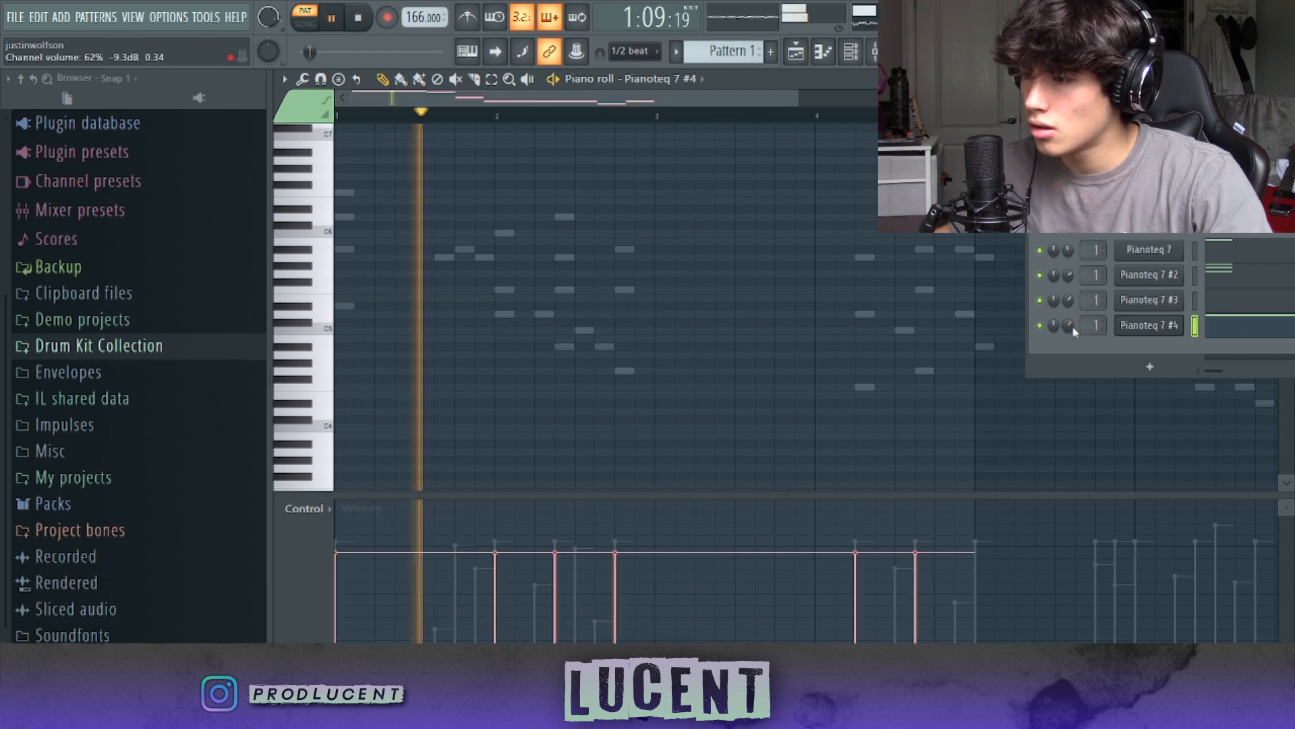
scroll(801, 341, "down", 4)
scroll(797, 341, "up", 1)
scroll(796, 338, "down", 3)
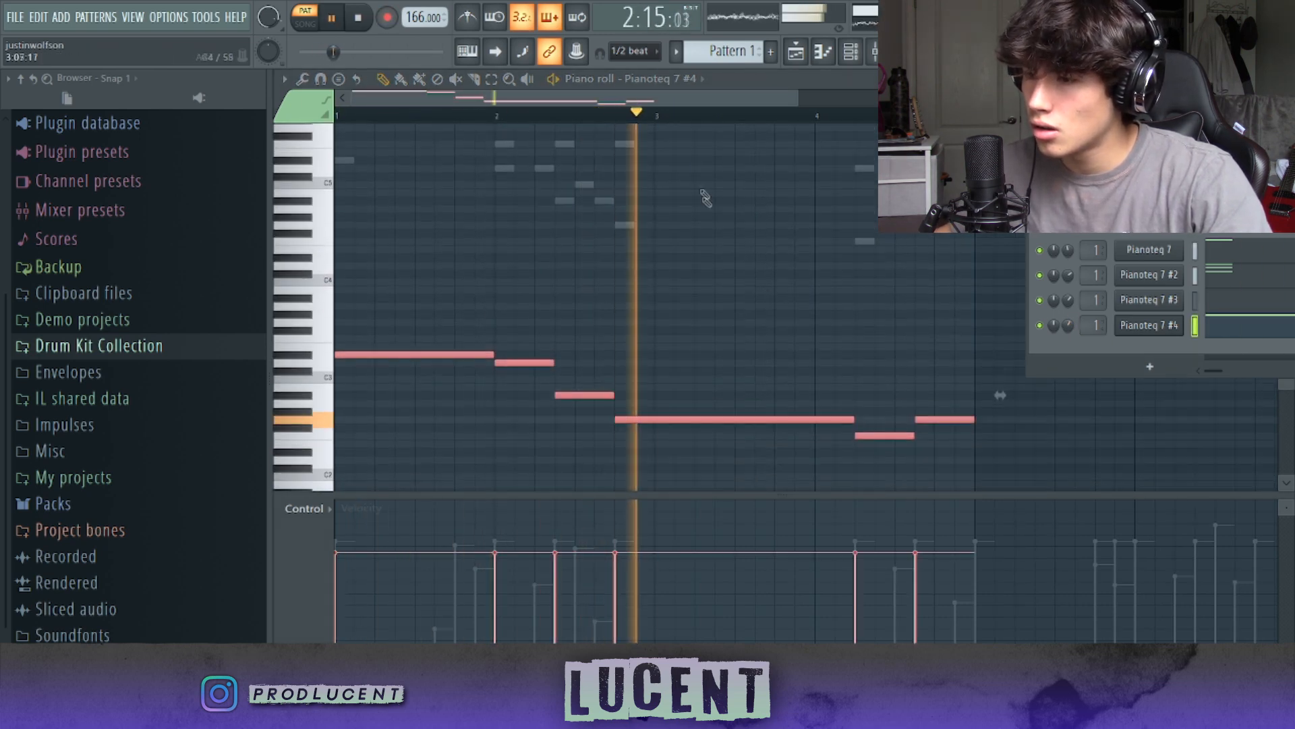
left_click(707, 170, "ctrl")
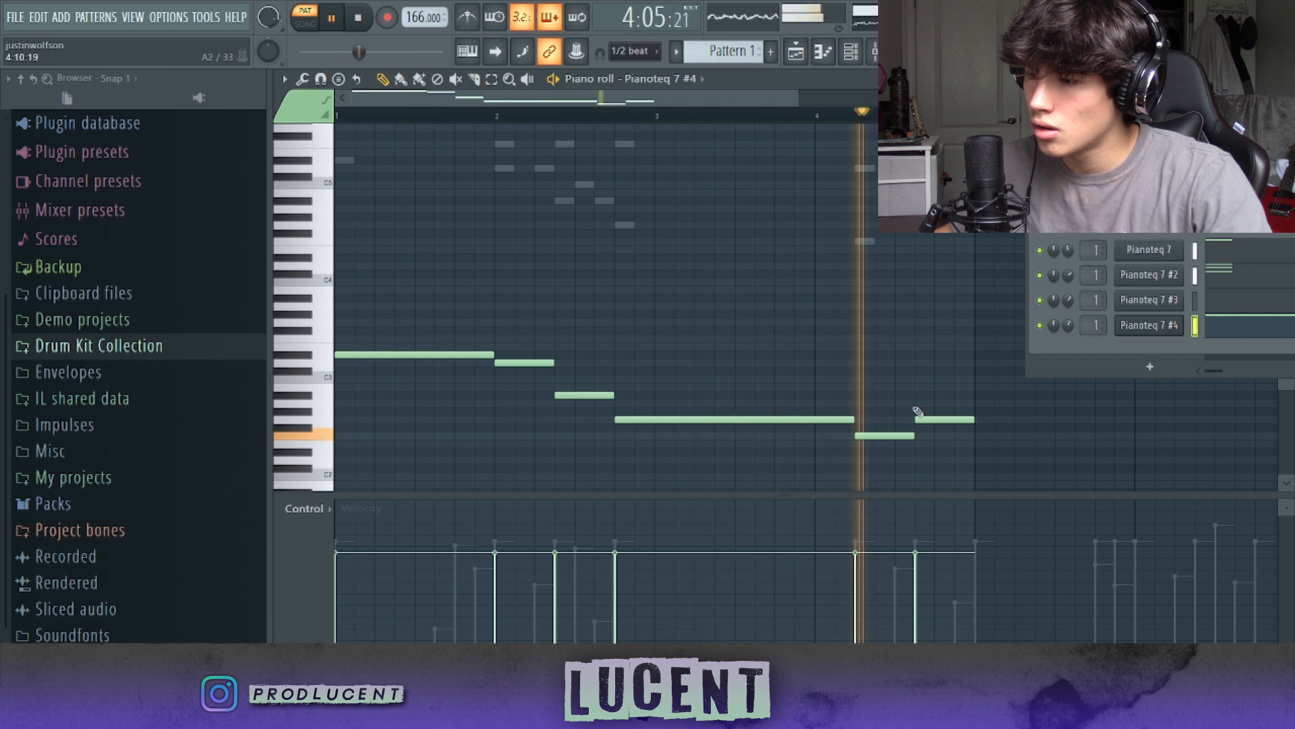
Step: Raise the last two bass notes of bar 4 by an octave each during playback
key("space")
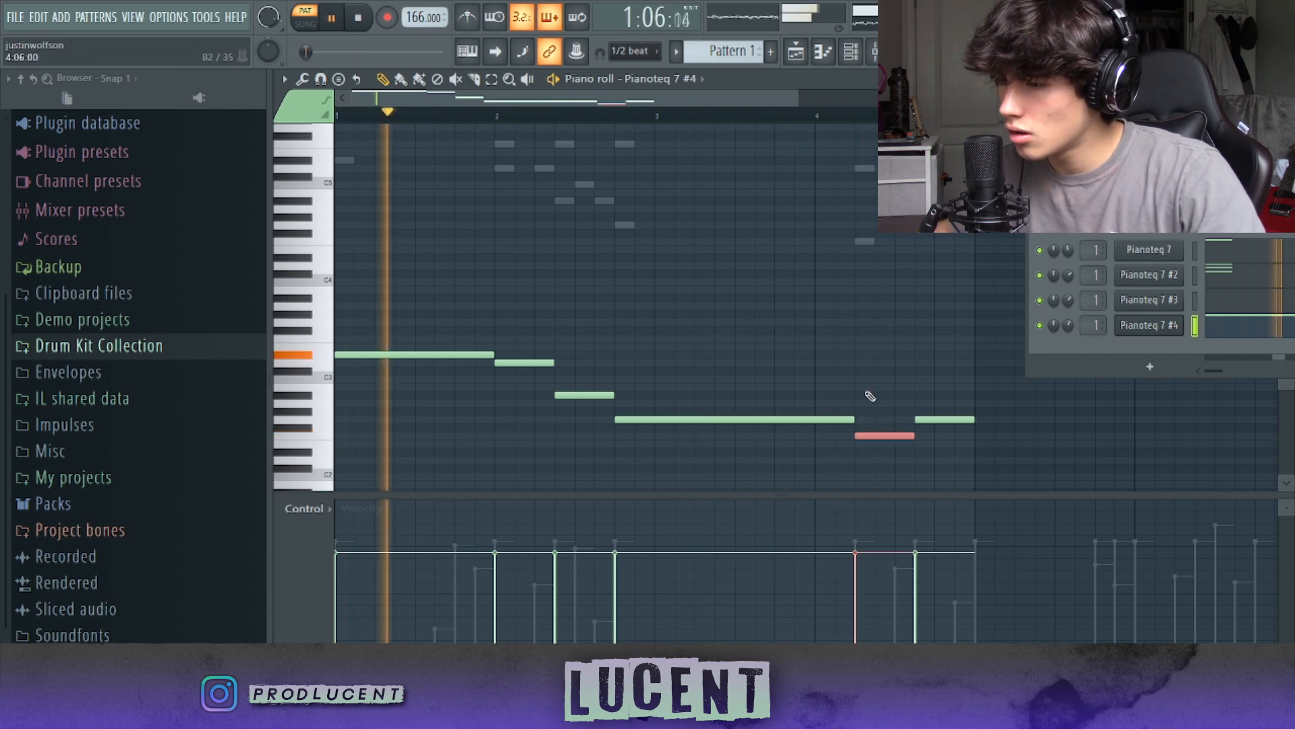
key("ctrl+Up")
left_click(934, 419)
key("ctrl+Up")
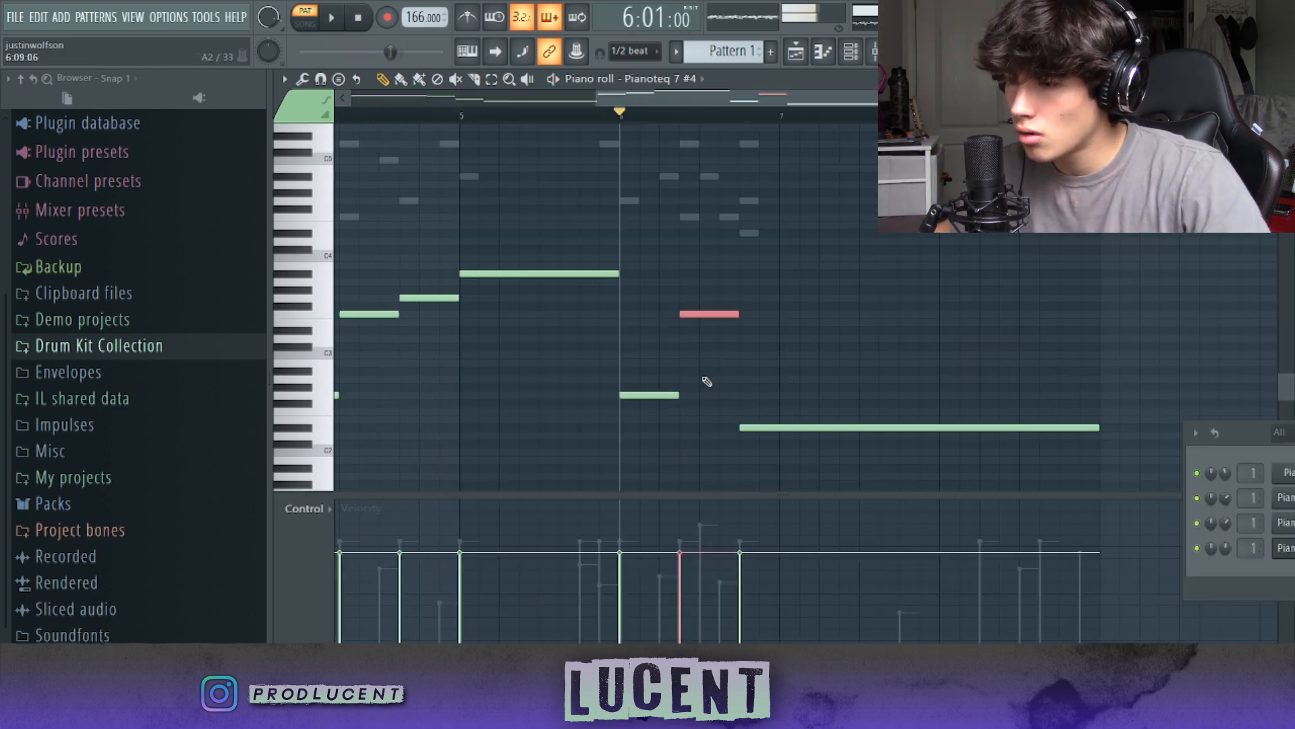
Step: Extend the bass line through bars 5 to 8, ending on one sustained low note, and check it in playback
key("space")
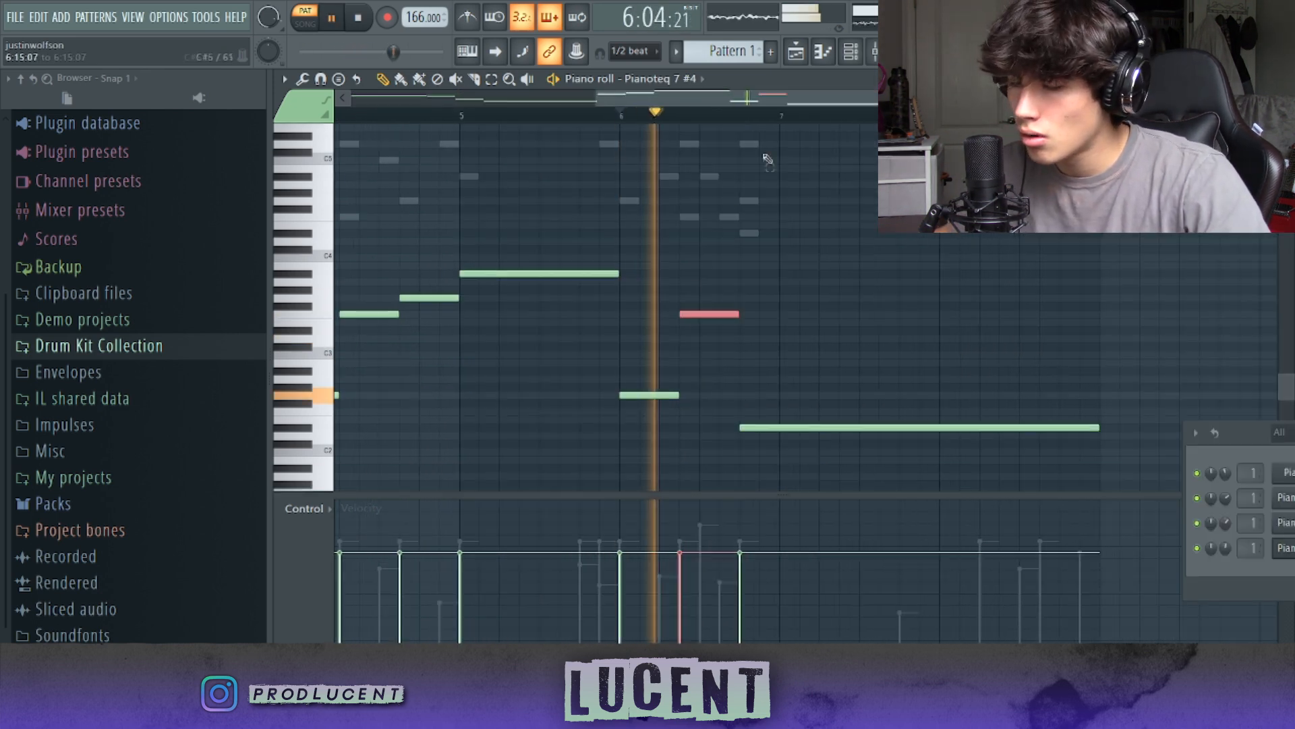
key("ctrl+d")
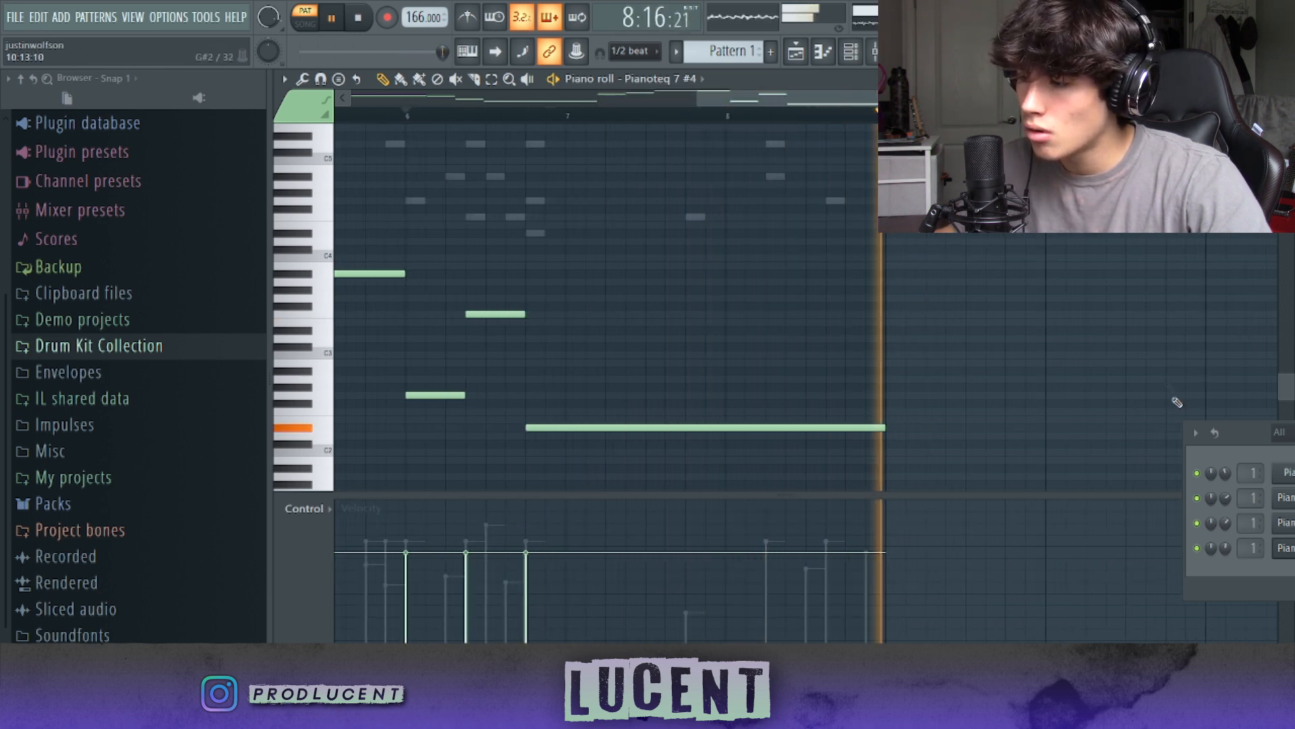
left_click_drag(1238, 441, 919, 96)
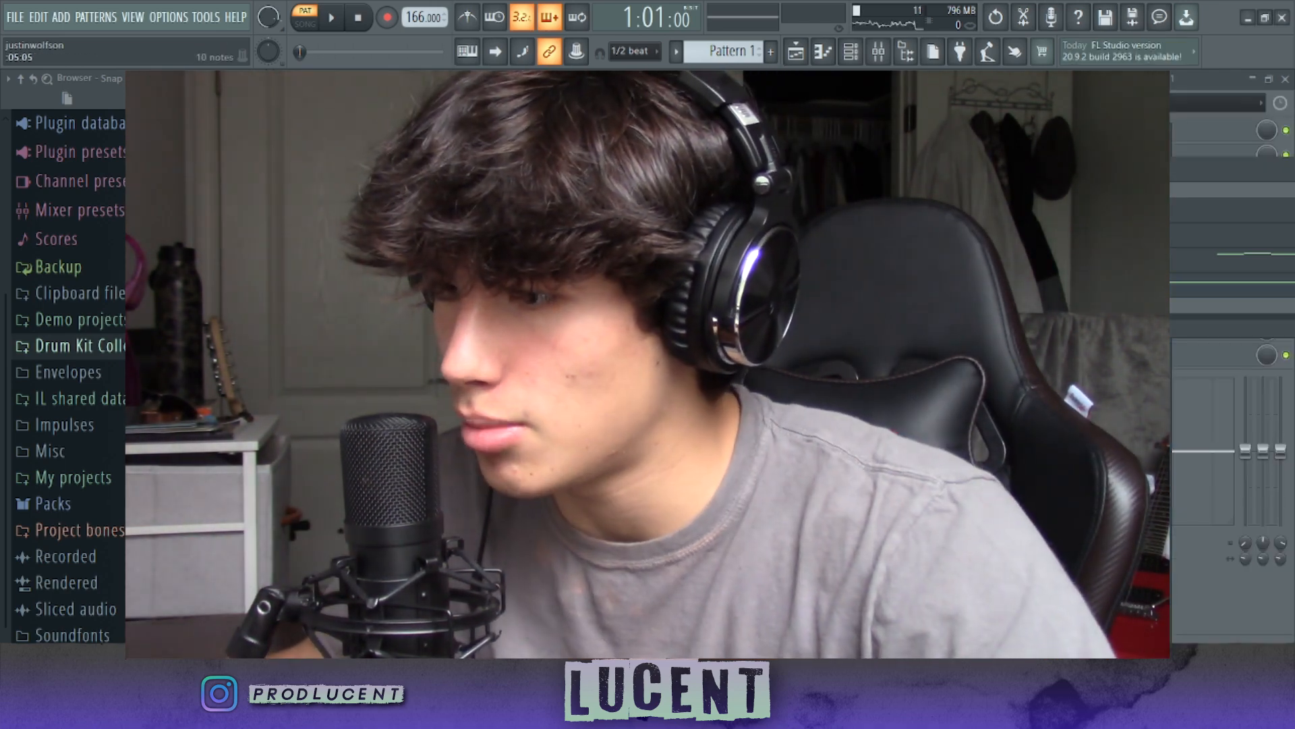
Step: Humanize the Pianoteq 7 #2 notes with snapping off by nudging them slightly off the grid and varying their velocities
key("F9")
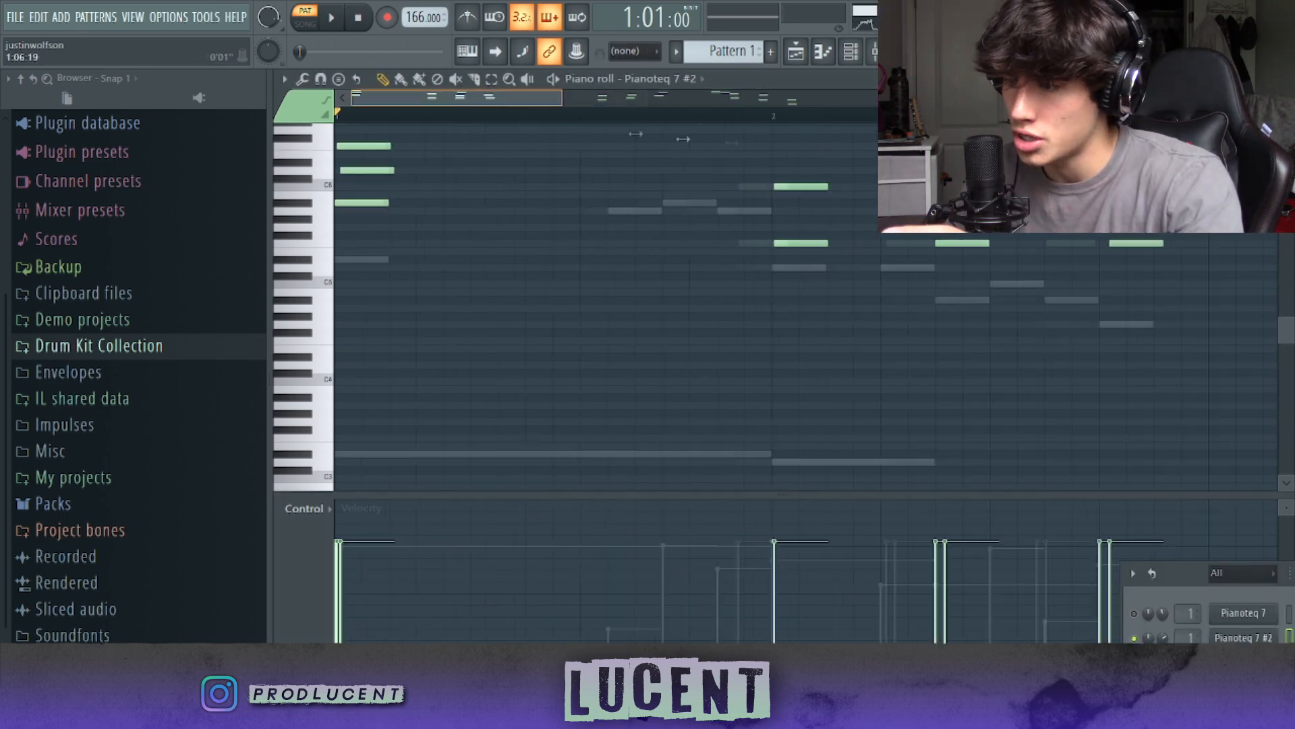
left_click_drag(683, 139, 476, 132)
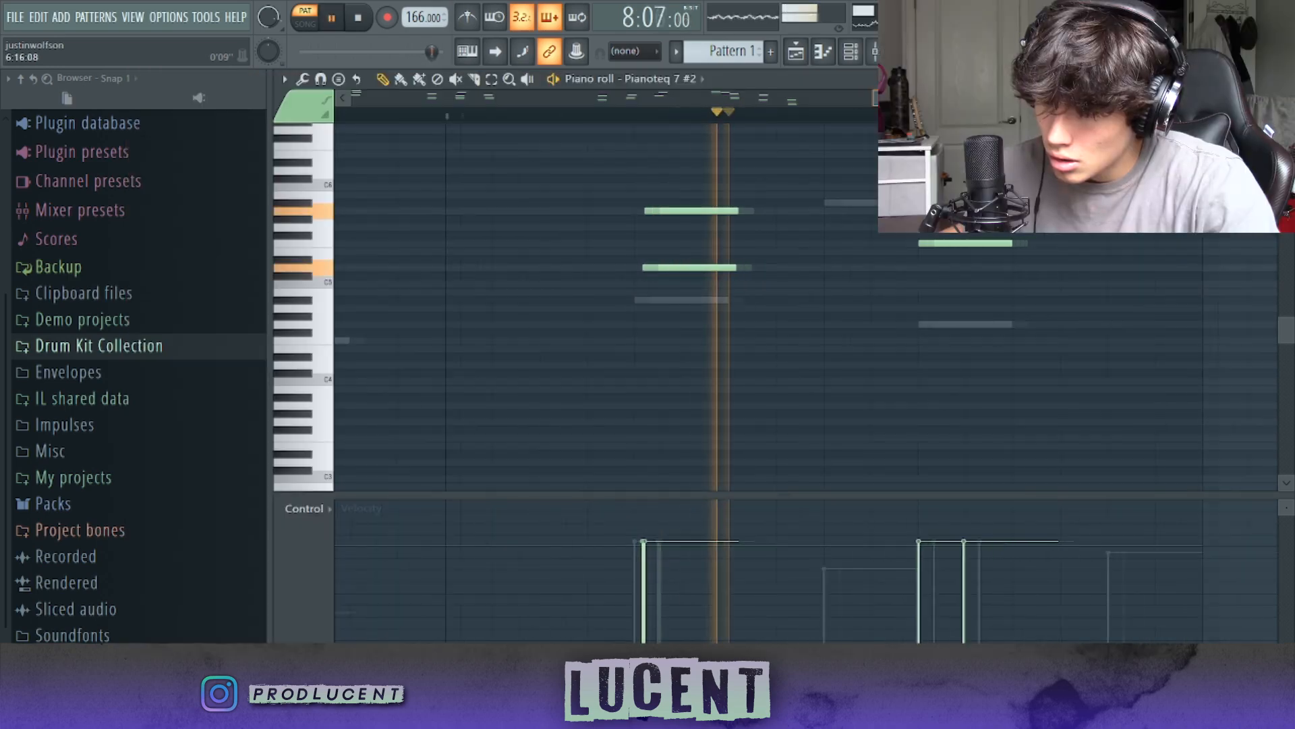
key("space")
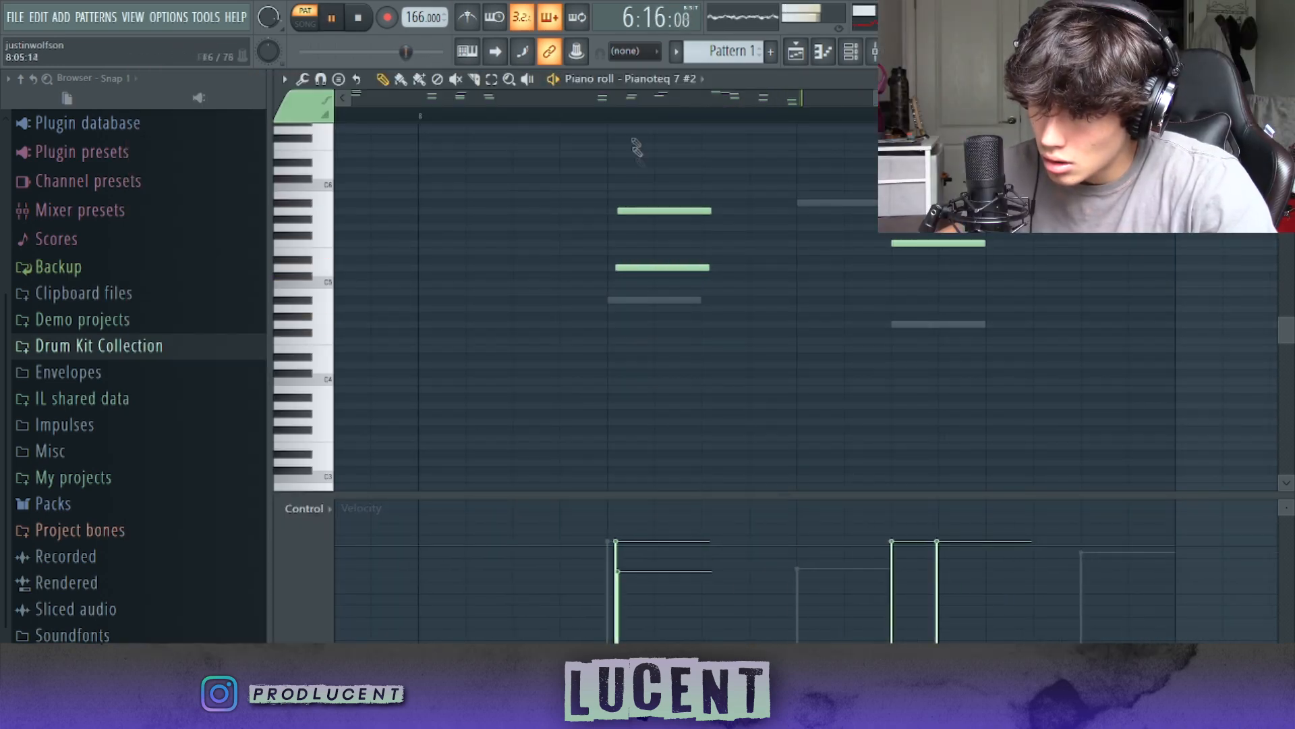
left_click(942, 540)
key("space")
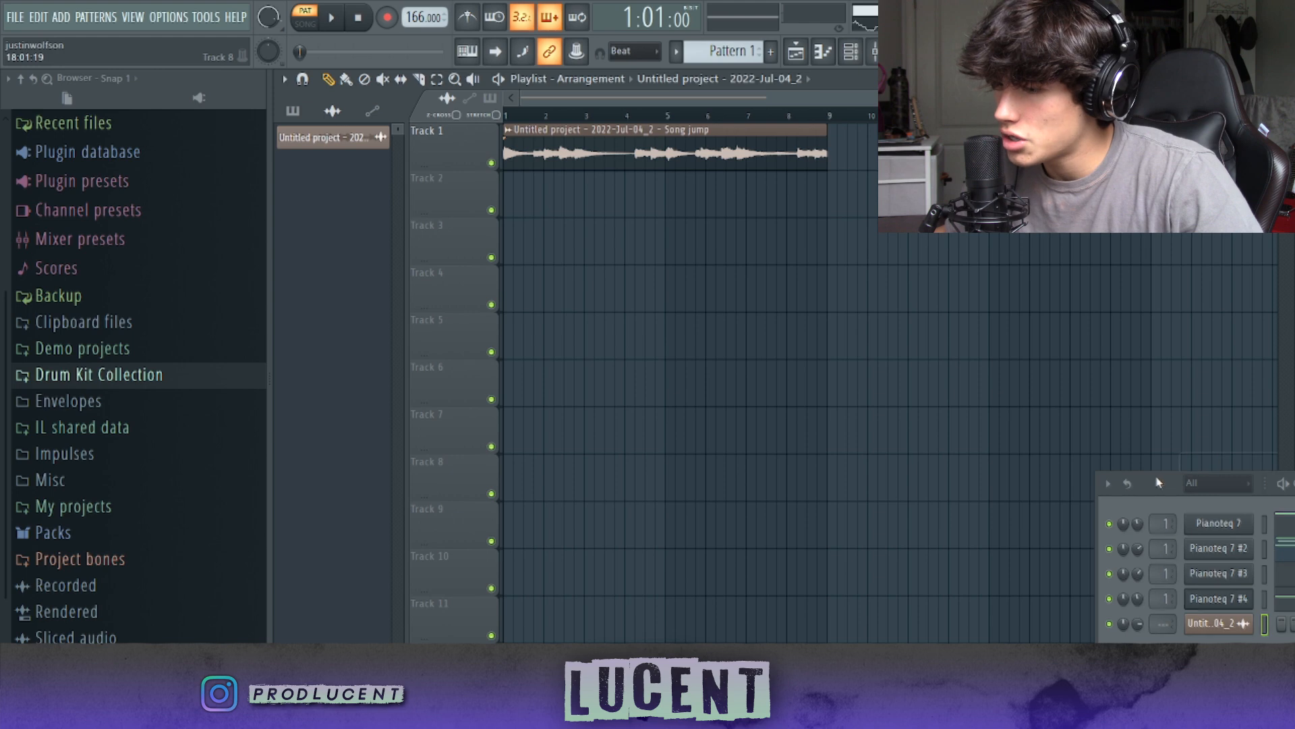
Step: Place the rendered piano melody on Track 1 of the playlist and play it in song mode
left_click_drag(1158, 483, 1221, 609)
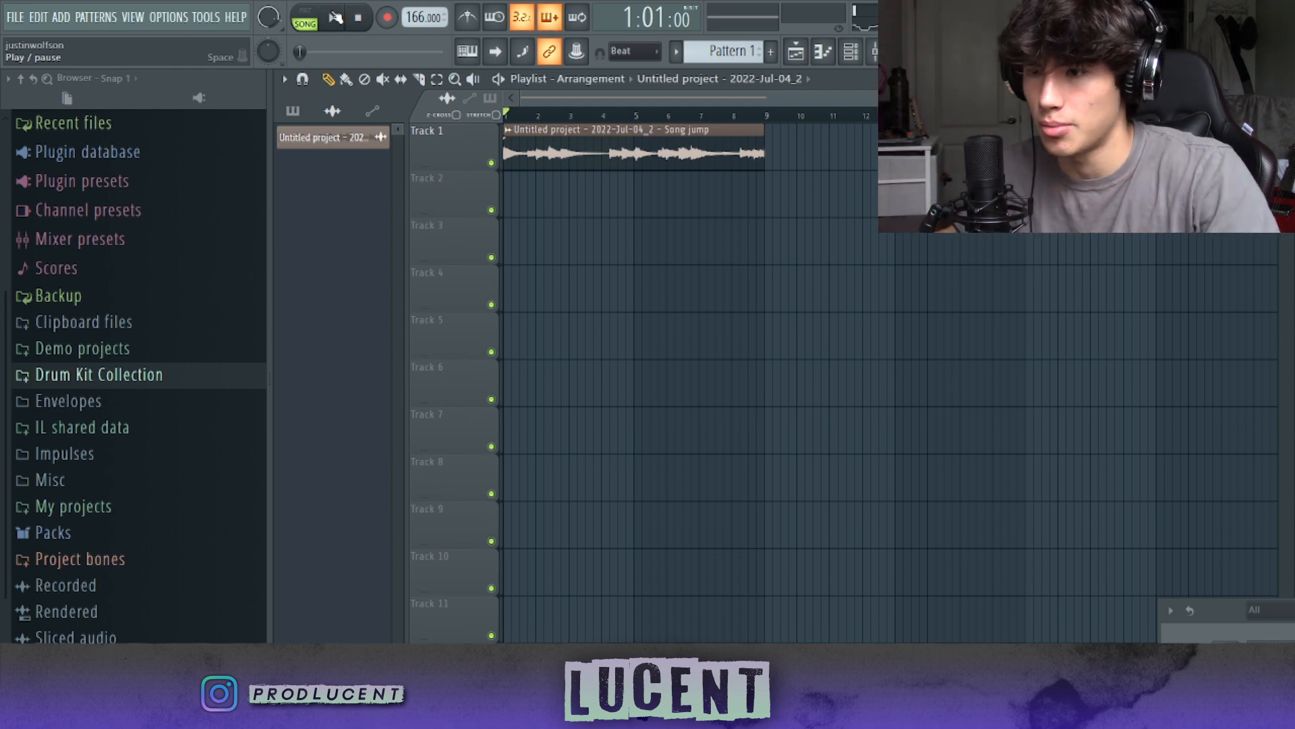
key("space")
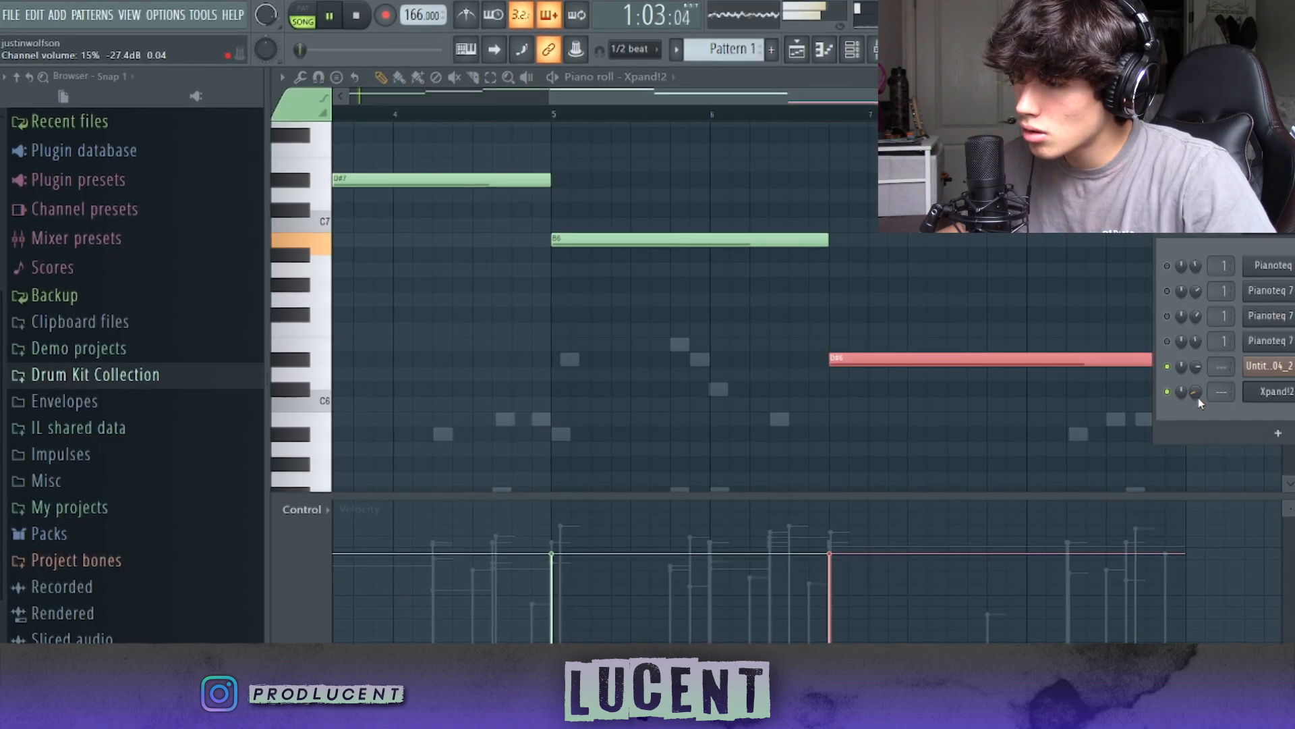
Step: Layer sustained B6, C#7, D#7, B6 and D#6 notes over eight bars in Xpand!2 at 15% channel volume
key("ctrl+d")
left_click_drag(848, 88, 578, 124)
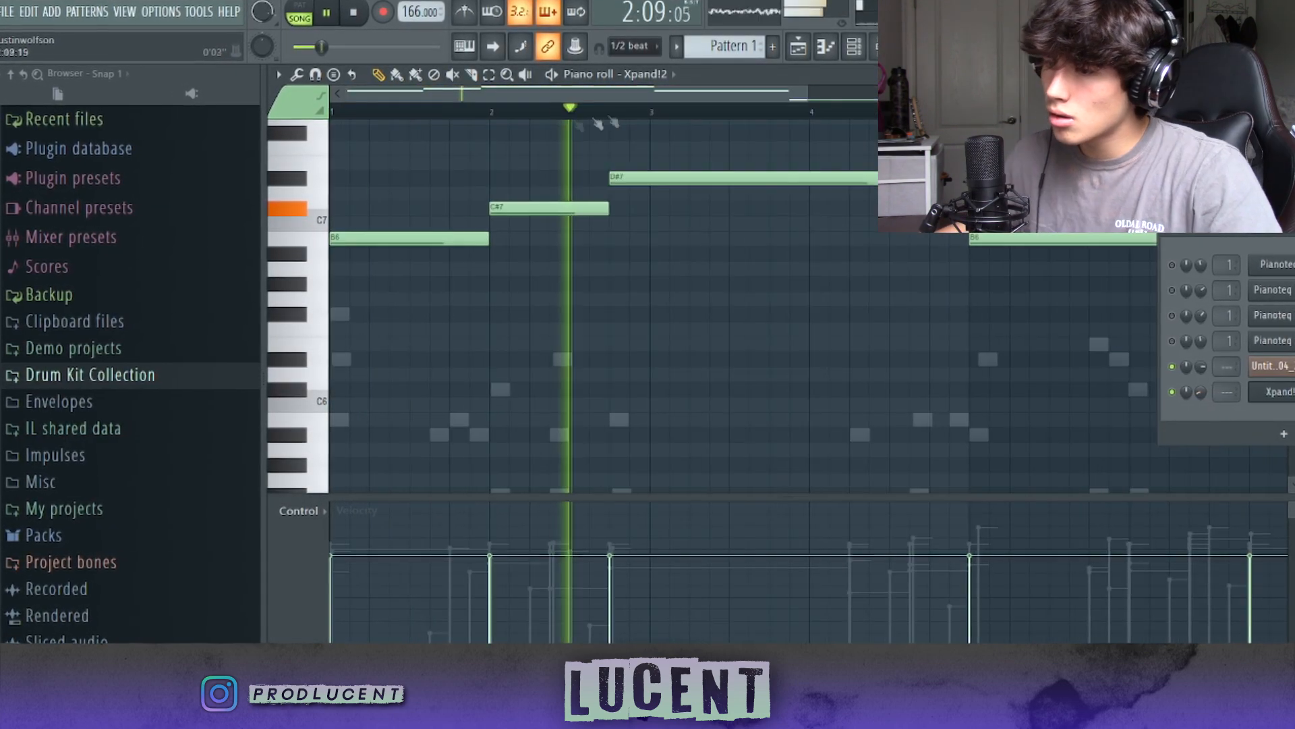
scroll(742, 304, "down", 2)
mouse_move(1018, 92)
left_mouse_down()
mouse_move(1106, 91)
mouse_move(939, 91)
mouse_move(1036, 91)
left_mouse_up()
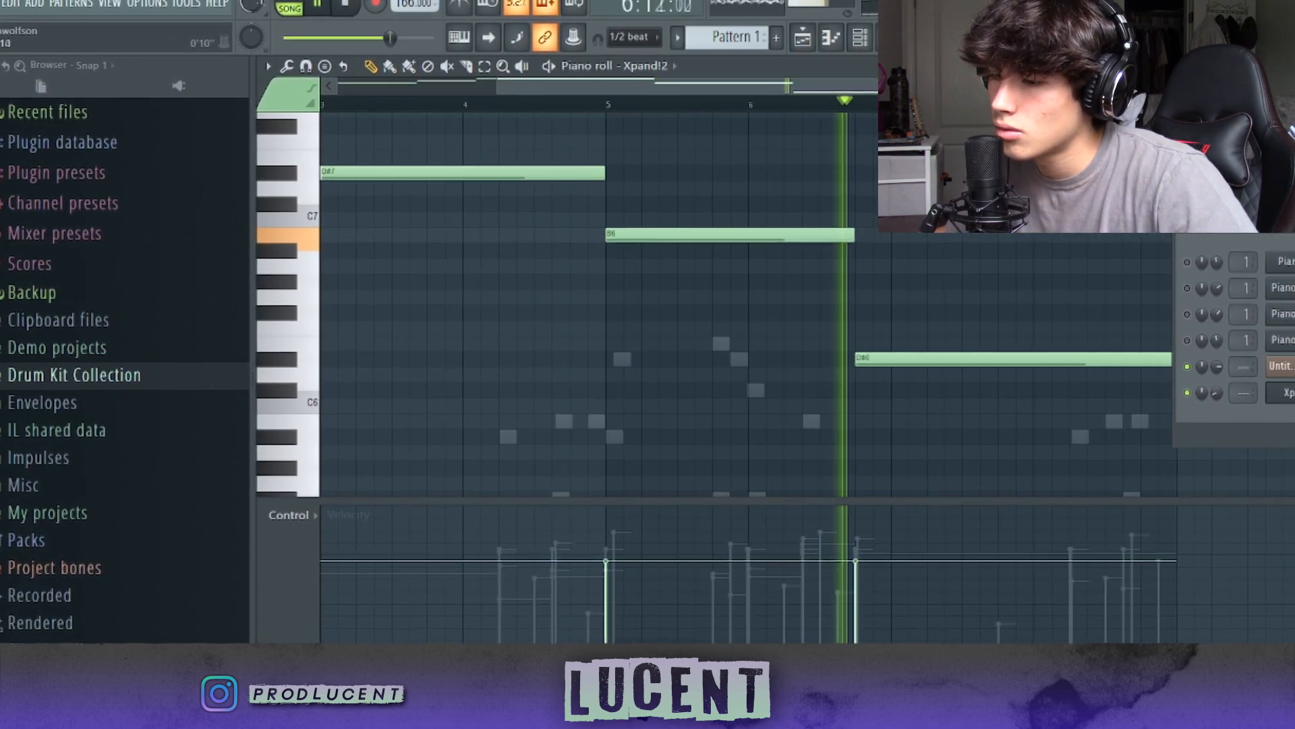
Step: Raise the final sustained Xpand!2 note to F#7, checking it in playback
left_click(856, 103)
left_click_drag(933, 399, 911, 260)
key("ctrl+Up")
key("space")
key("space")
left_click_drag(894, 216, 889, 170)
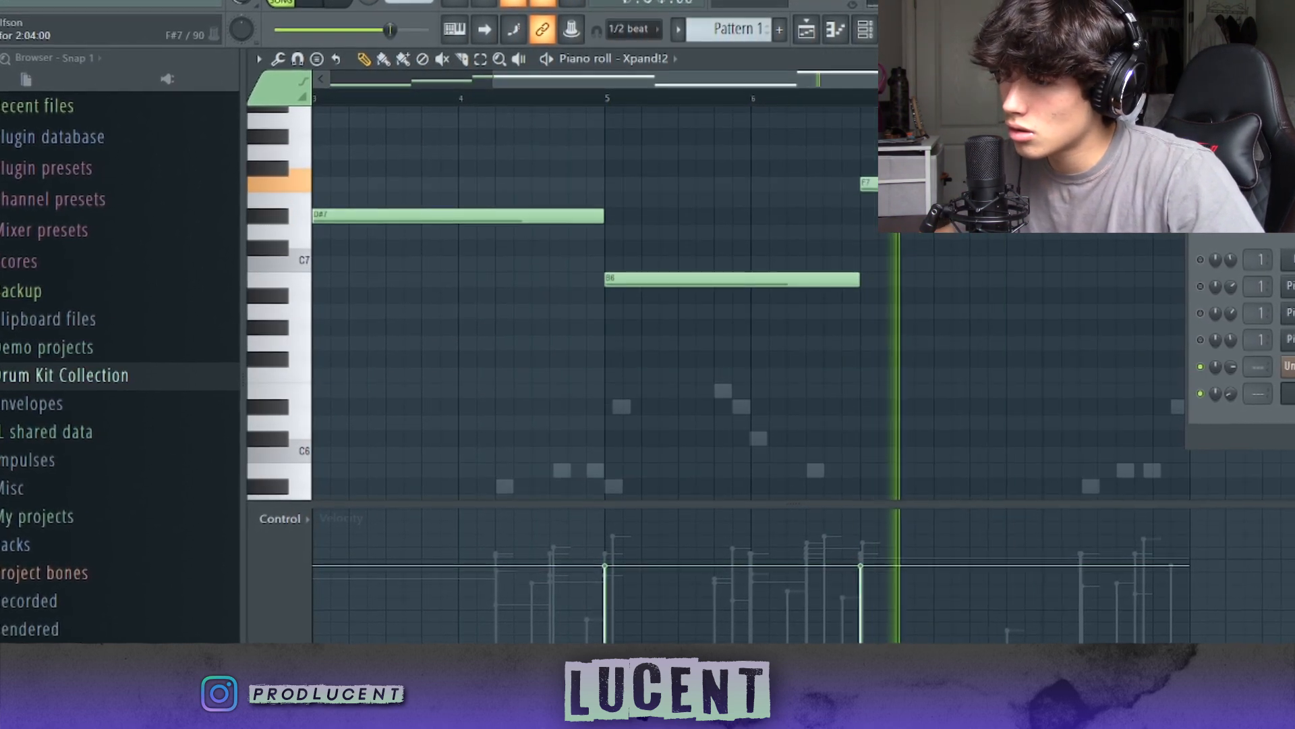
scroll(889, 170, "up", 1)
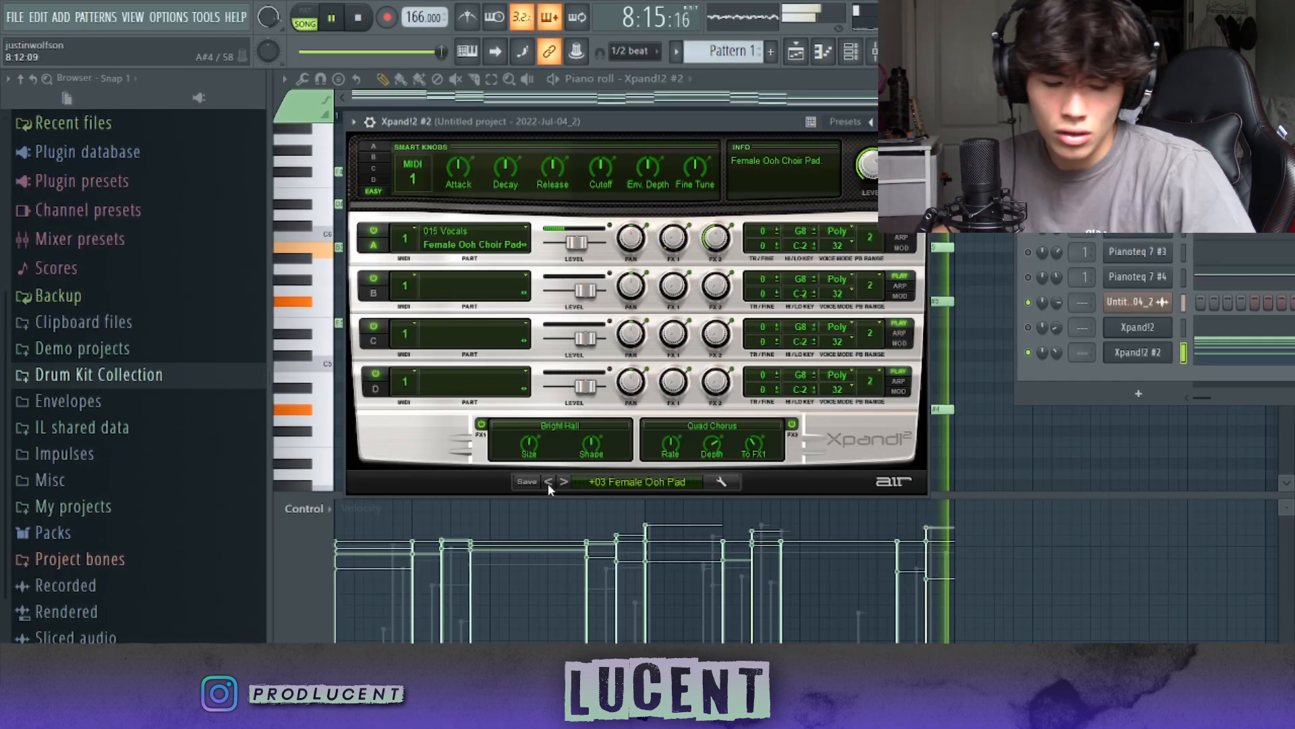
left_click(548, 481)
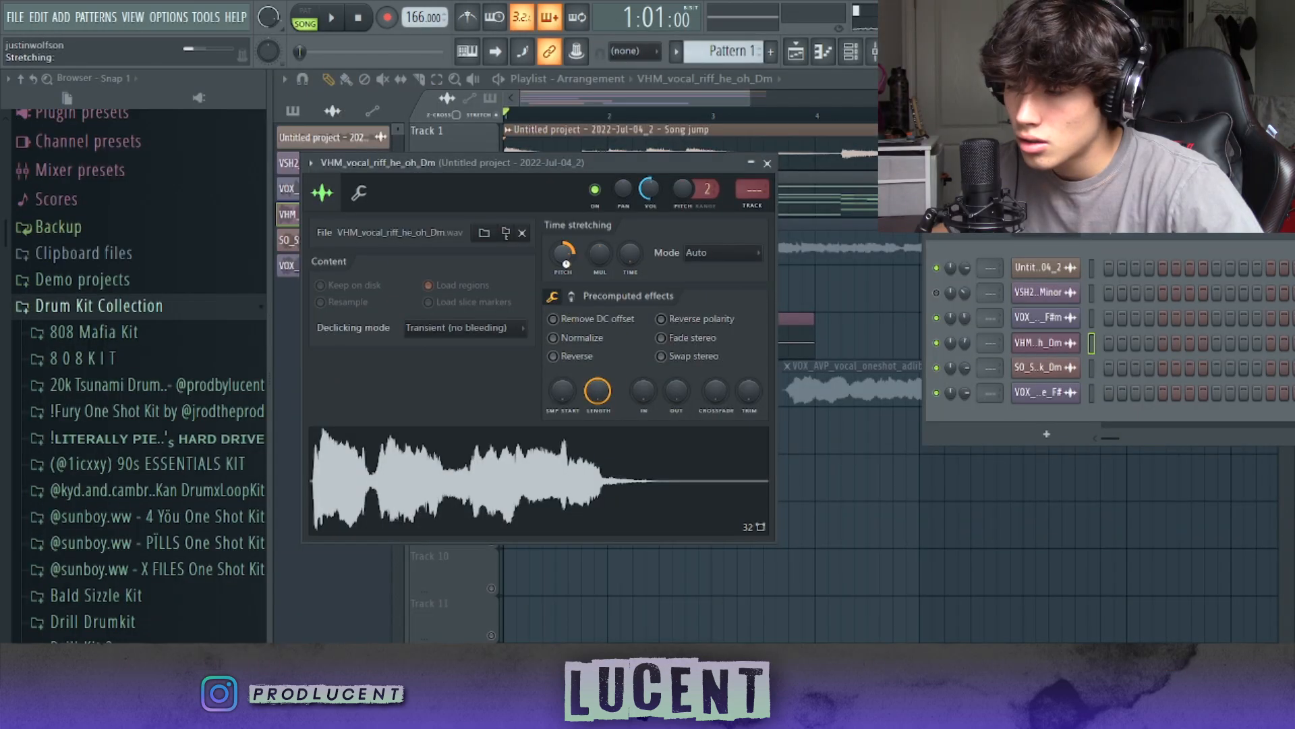
Step: Pitch up the VHM_vocal_riff_he_oh_Dm and SO_SS_vocal_solo_adlib_female_silk_Dm samples and listen to them with the melody
key("space")
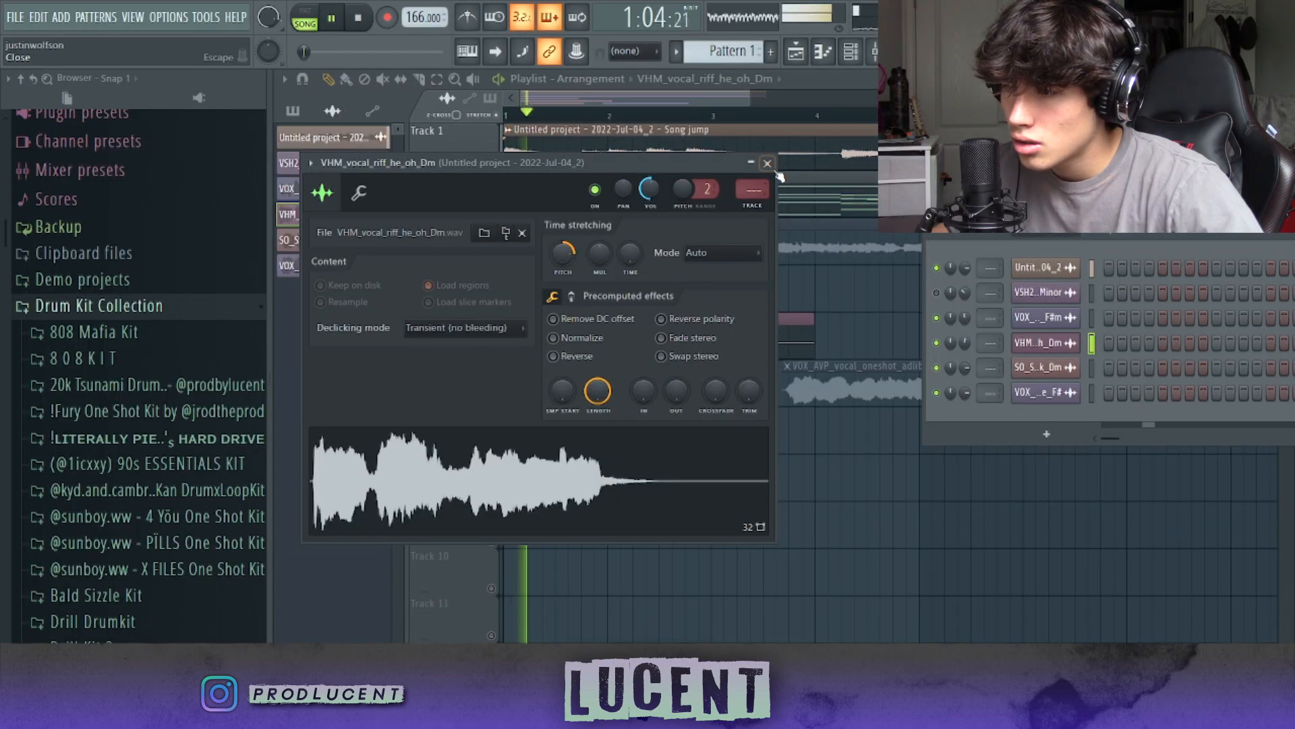
left_click(768, 164)
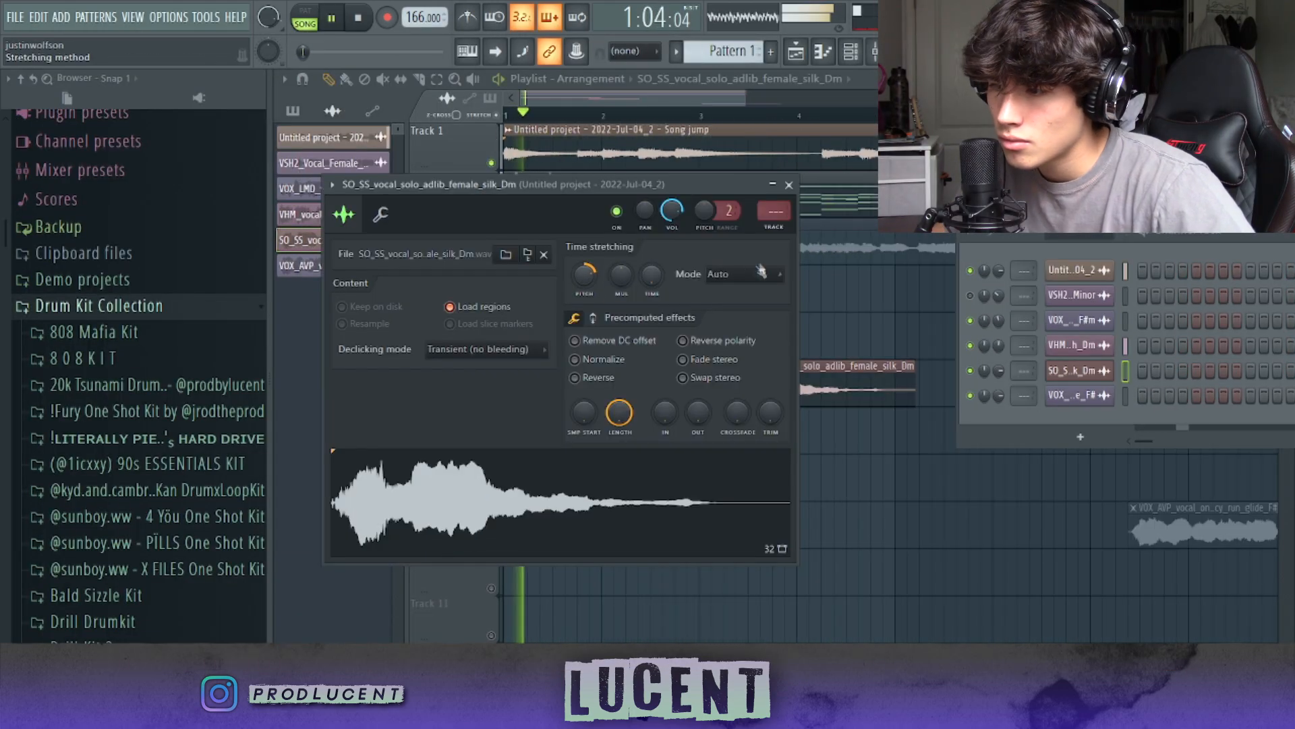
left_click(788, 185)
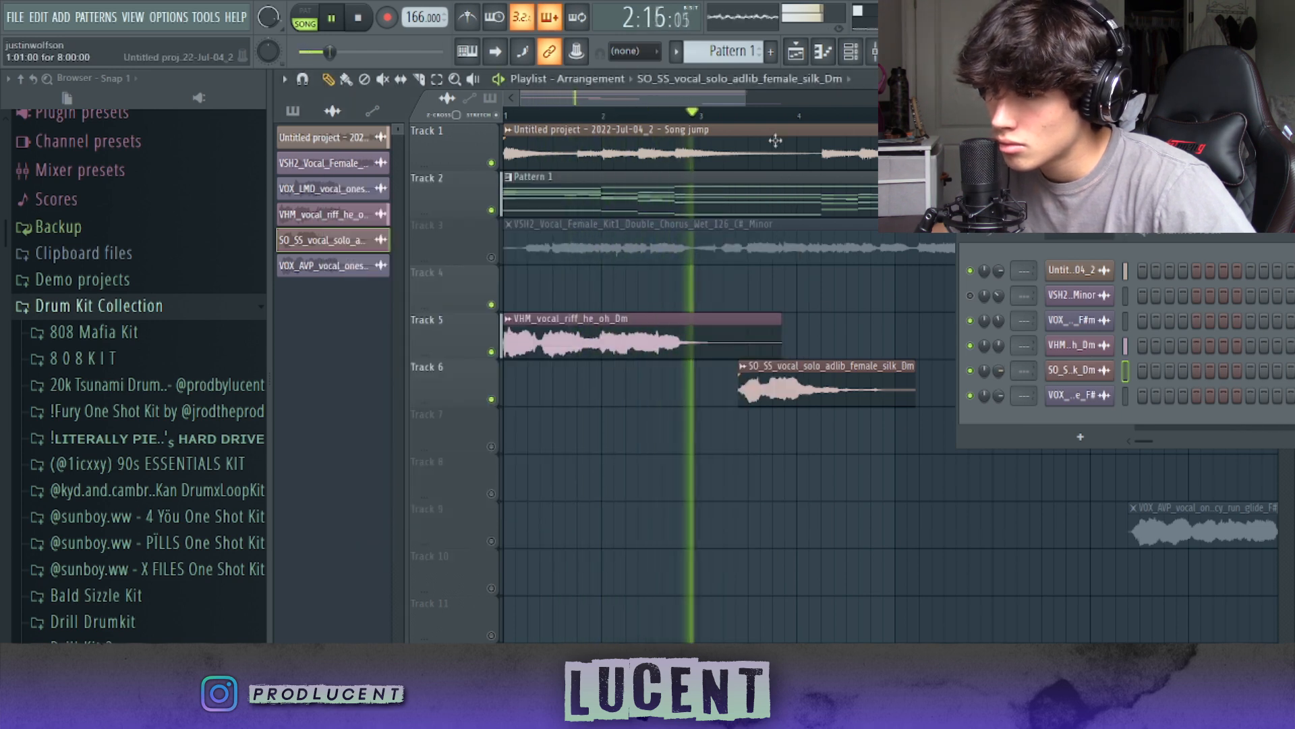
left_click_drag(733, 101, 743, 101)
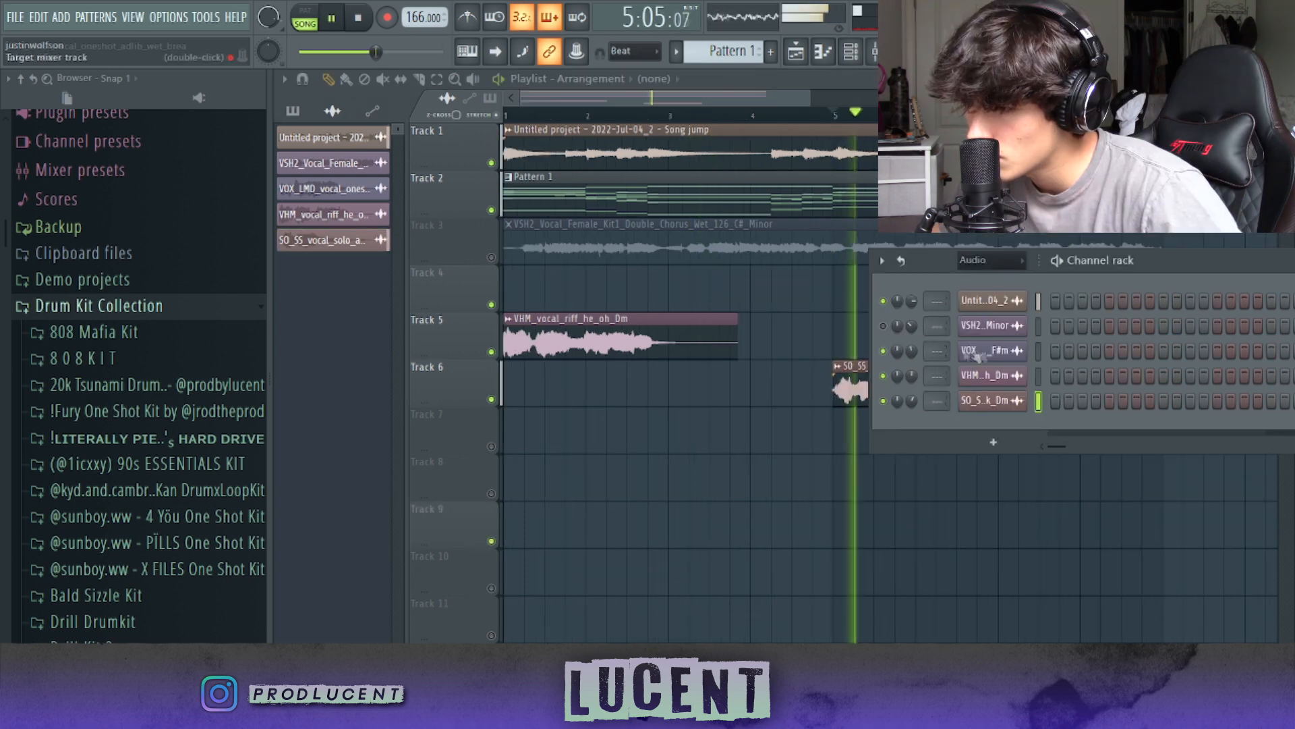
Step: Delete the unused VOX_LMD and VSH2 vocal sample channels
right_click(993, 356)
left_click(998, 516)
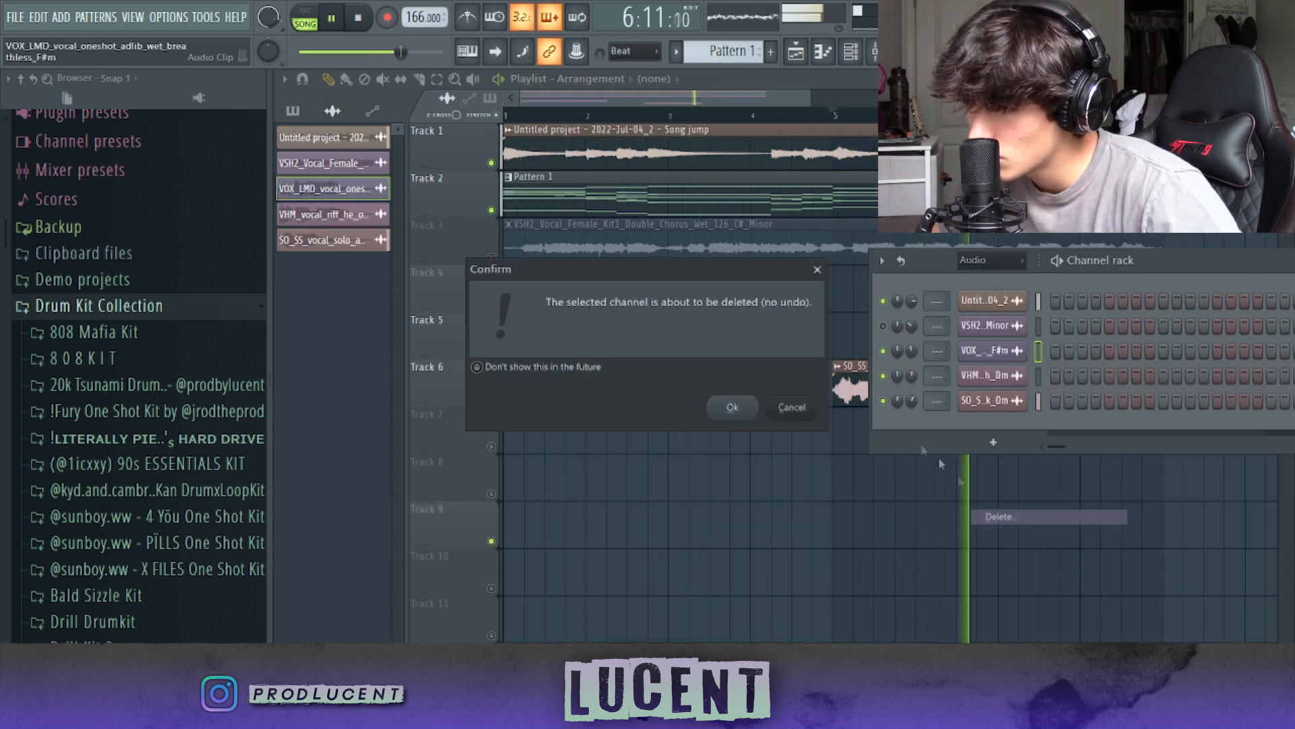
left_click(735, 409)
right_click(992, 325)
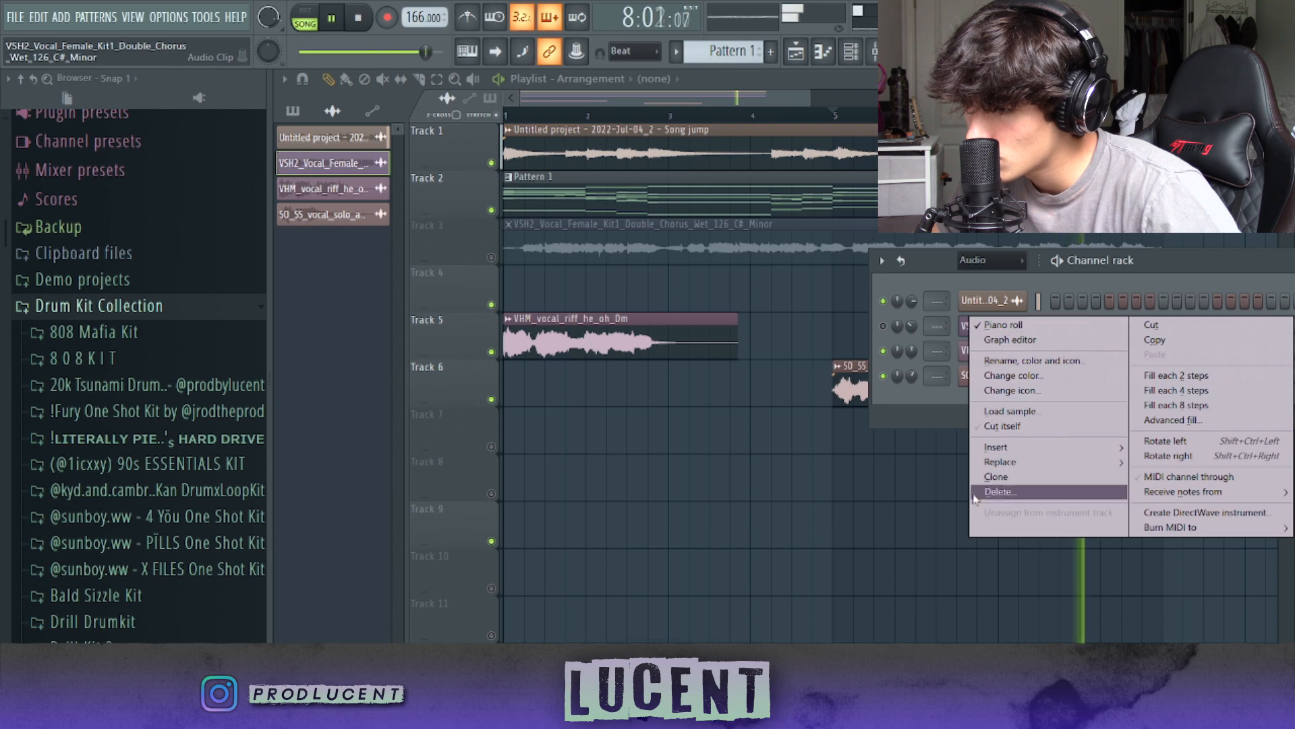
left_click(998, 492)
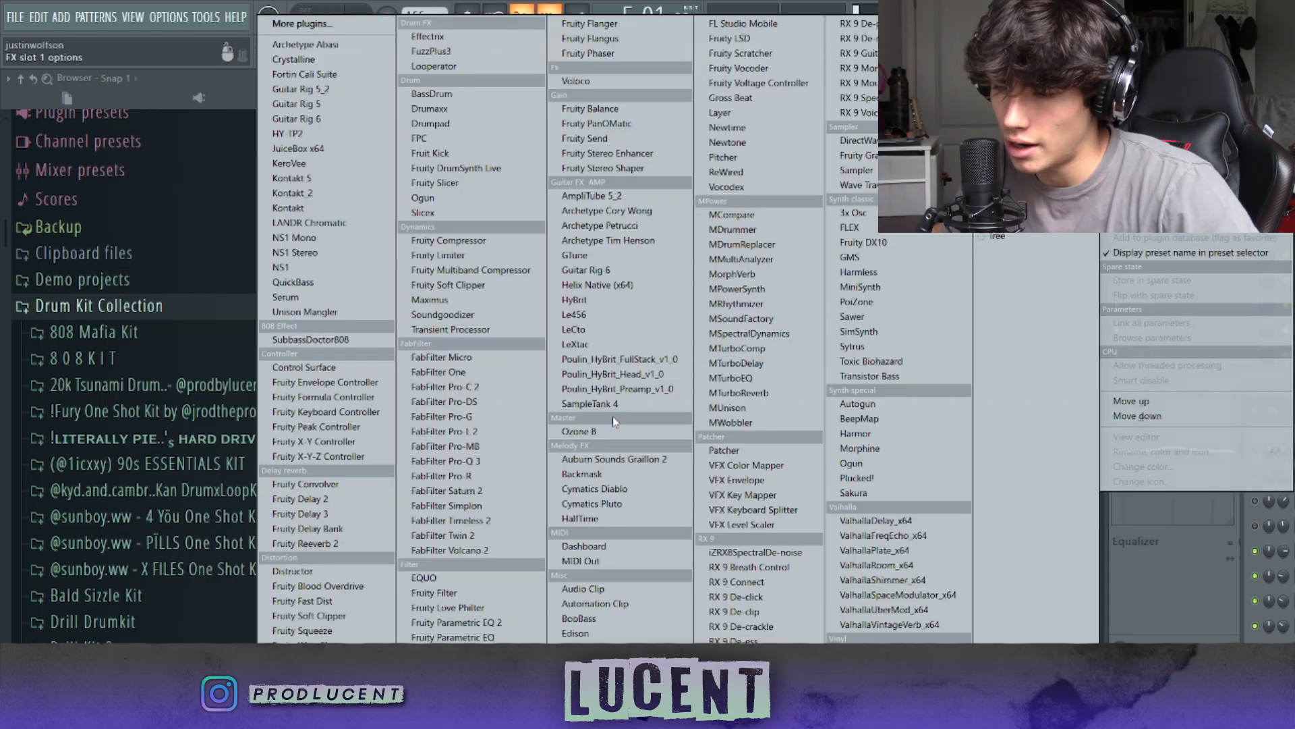
Step: Load Fruity Parametric EQ 2 on mixer Insert 2 and make band 7 a Steep 8 low pass
left_click(517, 625)
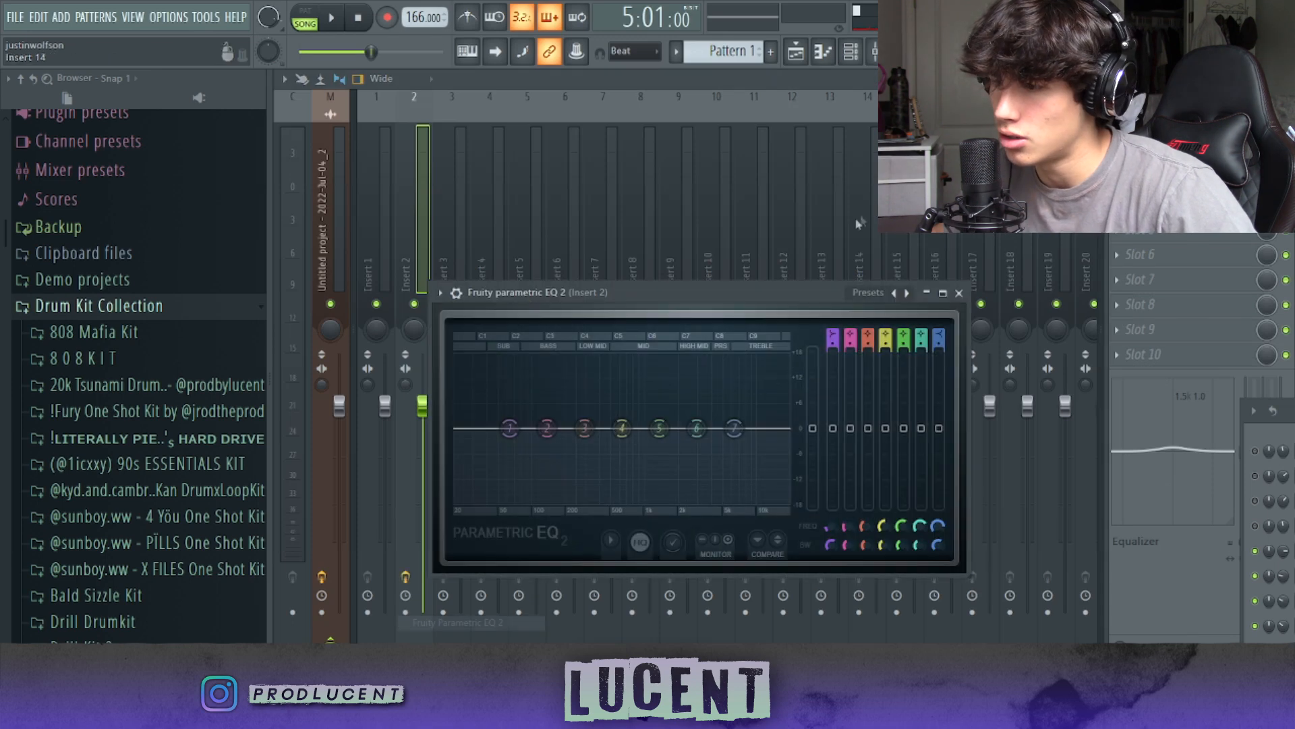
left_click(943, 292)
right_click(982, 379)
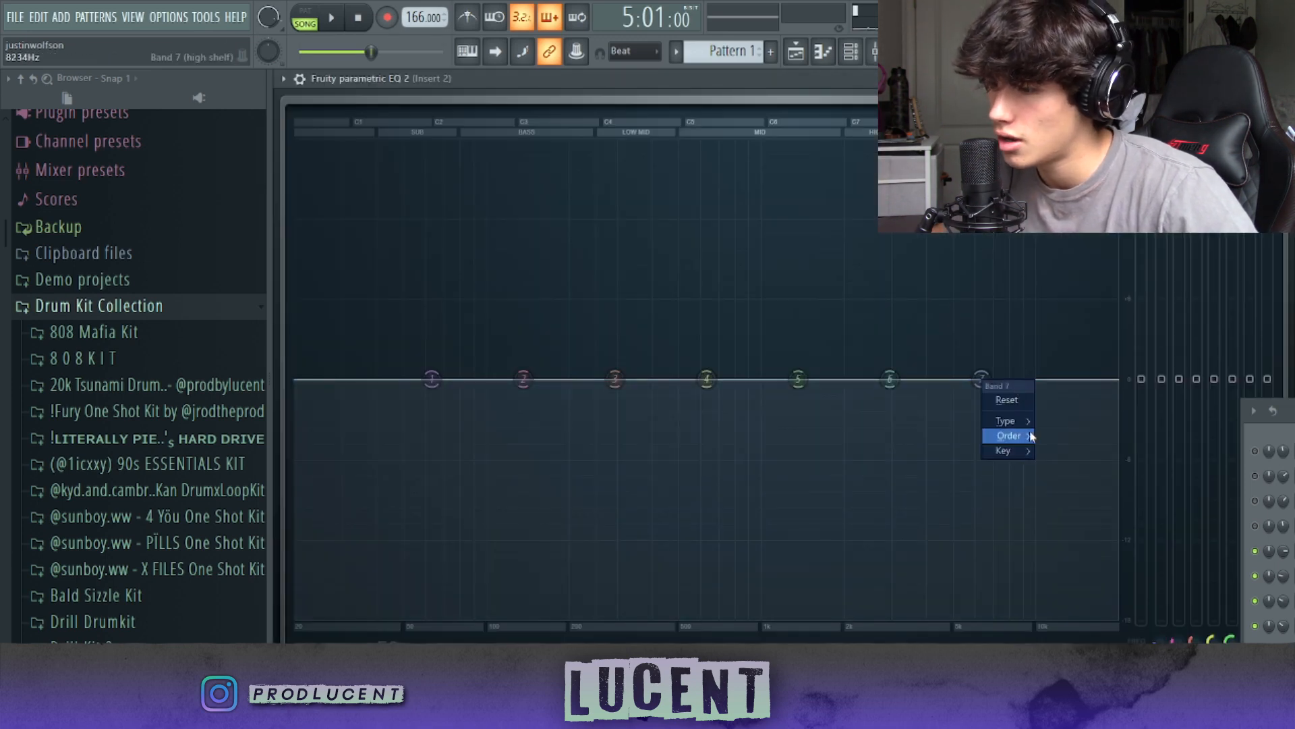
mouse_move(1034, 438)
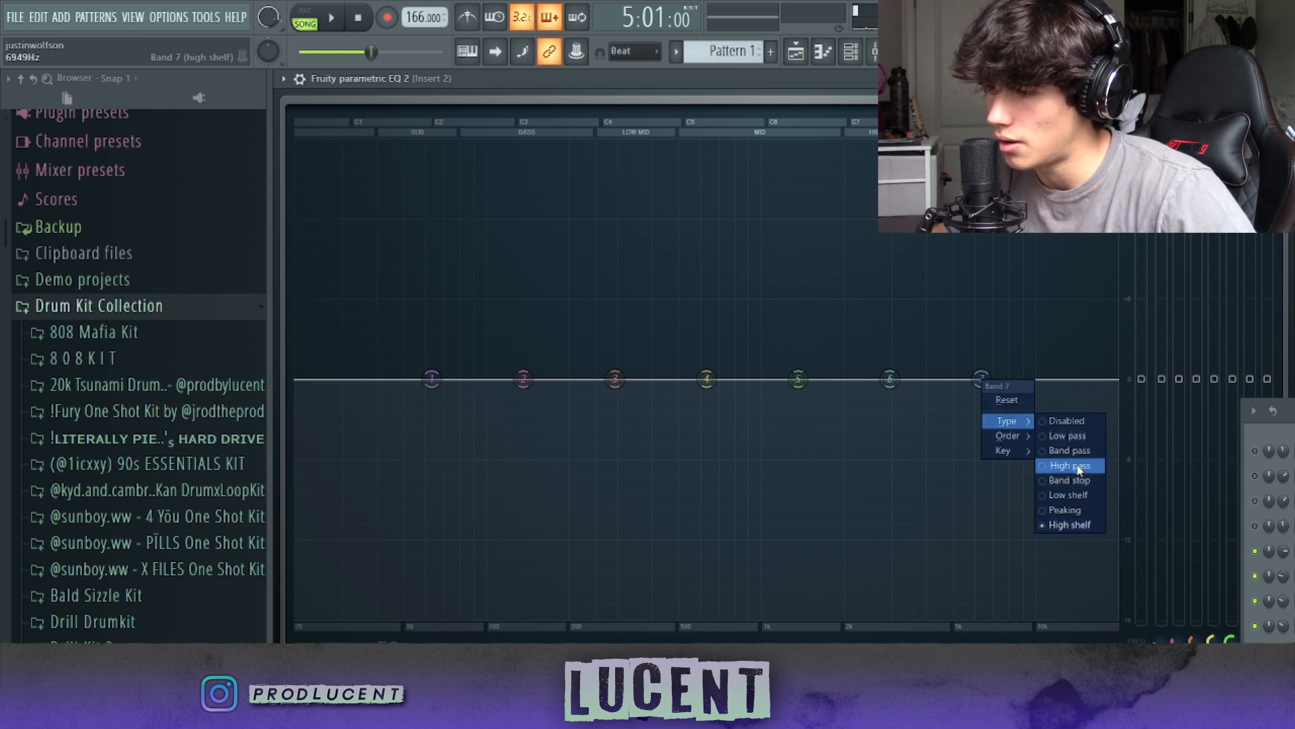
left_click(1078, 470)
right_click(983, 382)
mouse_move(1027, 438)
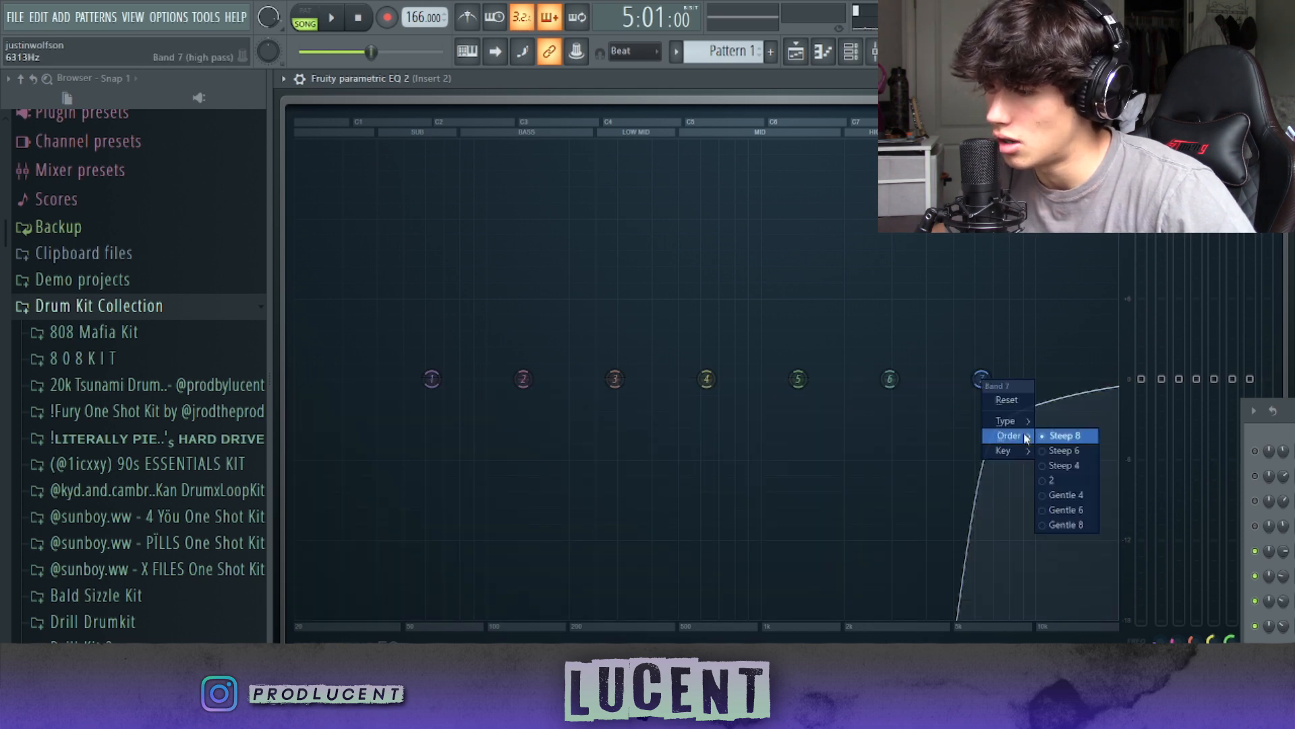
left_click(1066, 439)
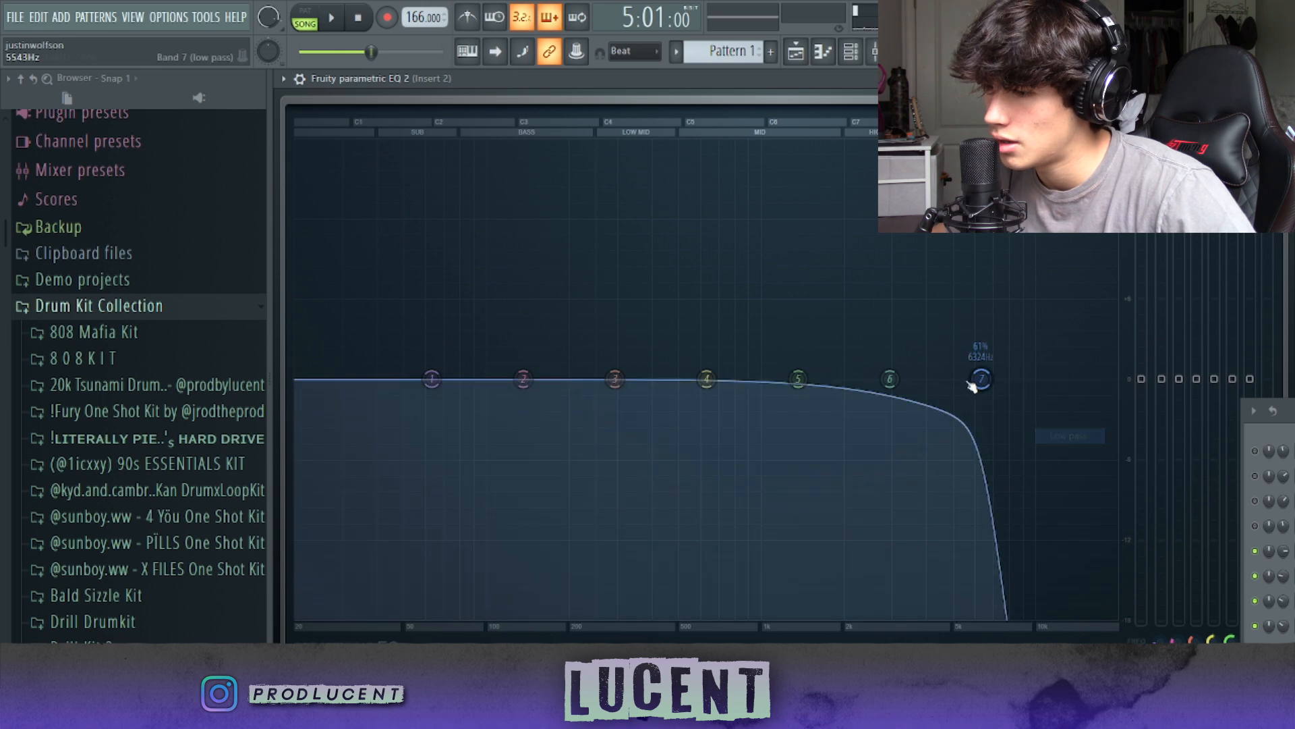
Step: Lower the band 7 low-pass cutoff to about 4241 Hz while listening, and open the options of band 1
left_click_drag(984, 383, 950, 378)
key("space")
key("space")
key("space")
key("space")
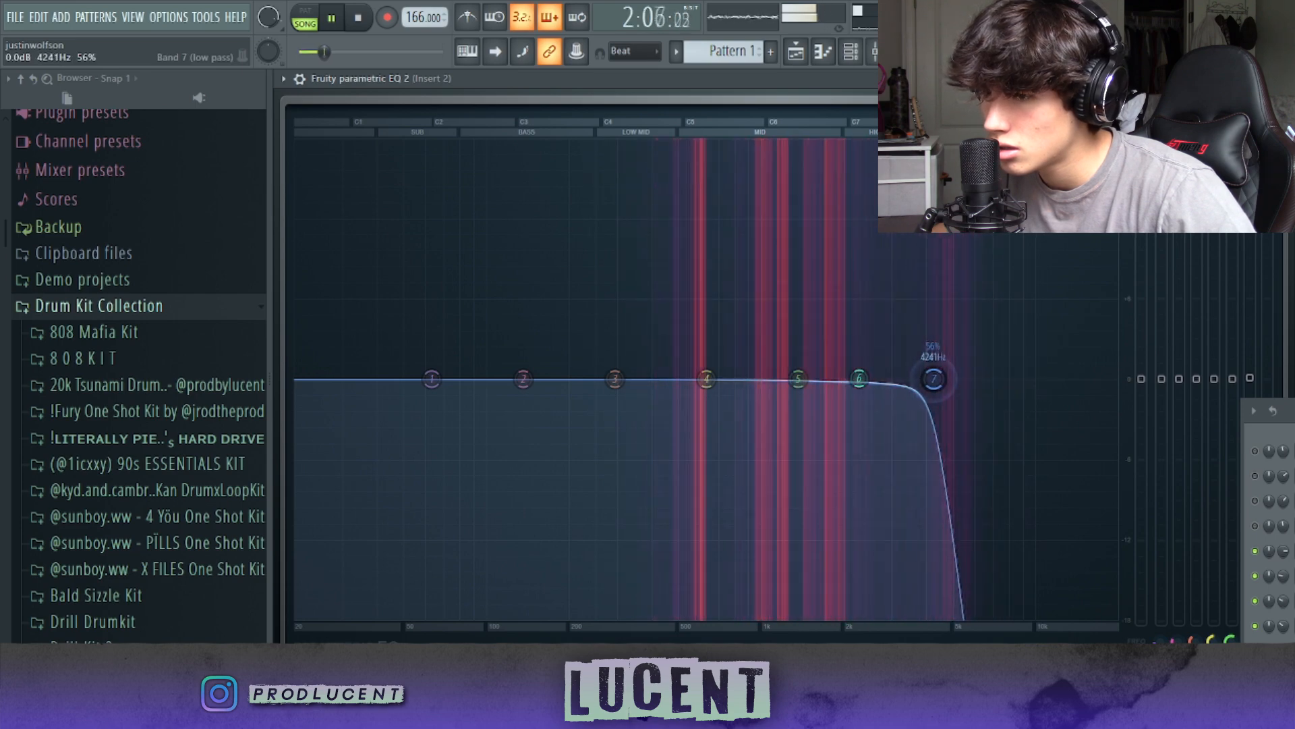
right_click(433, 379)
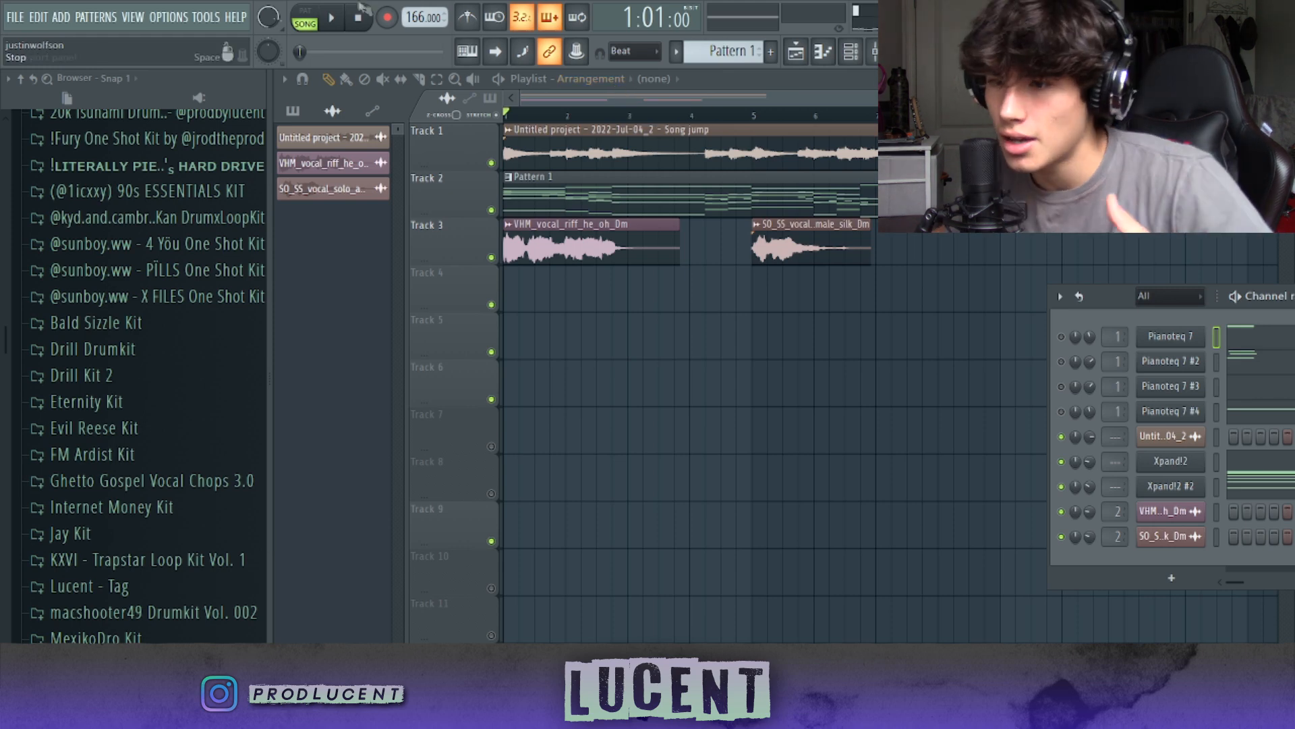
Step: Play the arrangement from the start with both vocal clips on Track 3
left_click(329, 21)
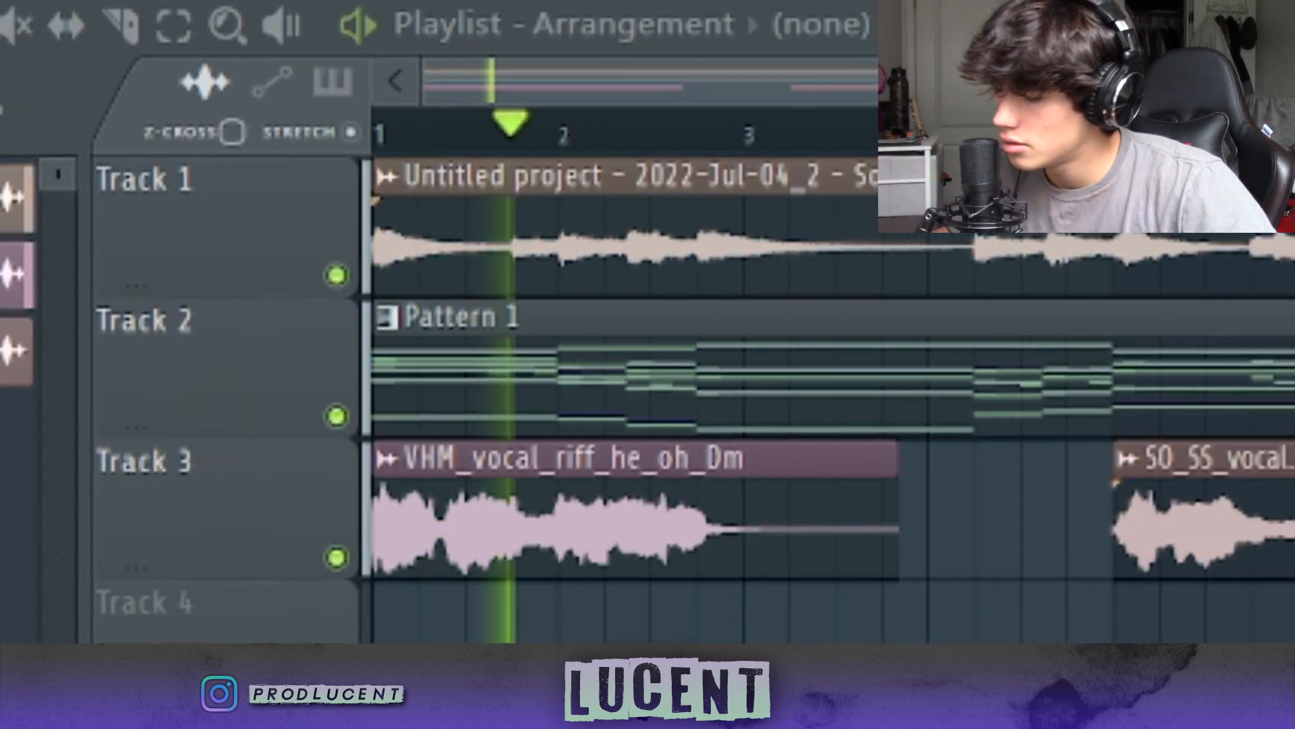